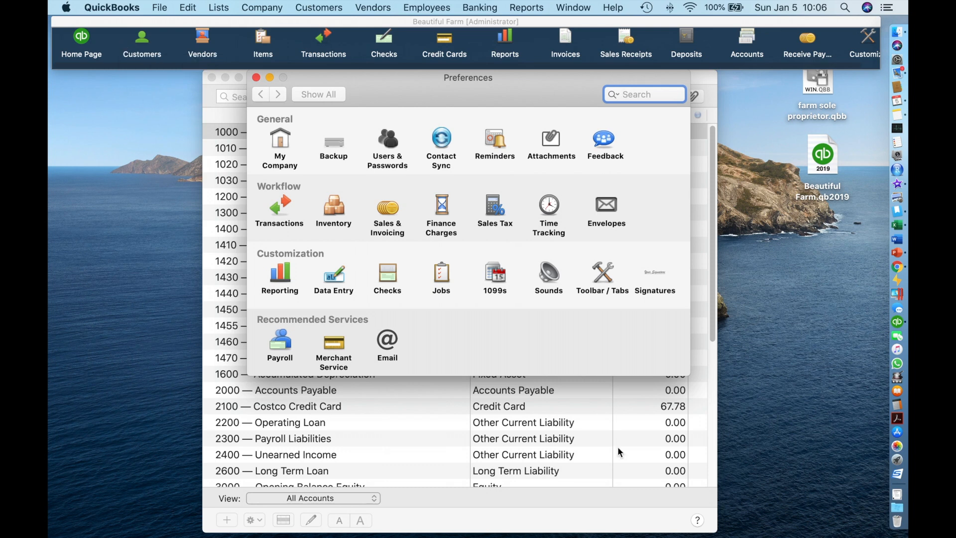
- Review the My Company preferences, including the logo file chooser and the shipping and legal details, and return to the preferences overview
click(283, 148)
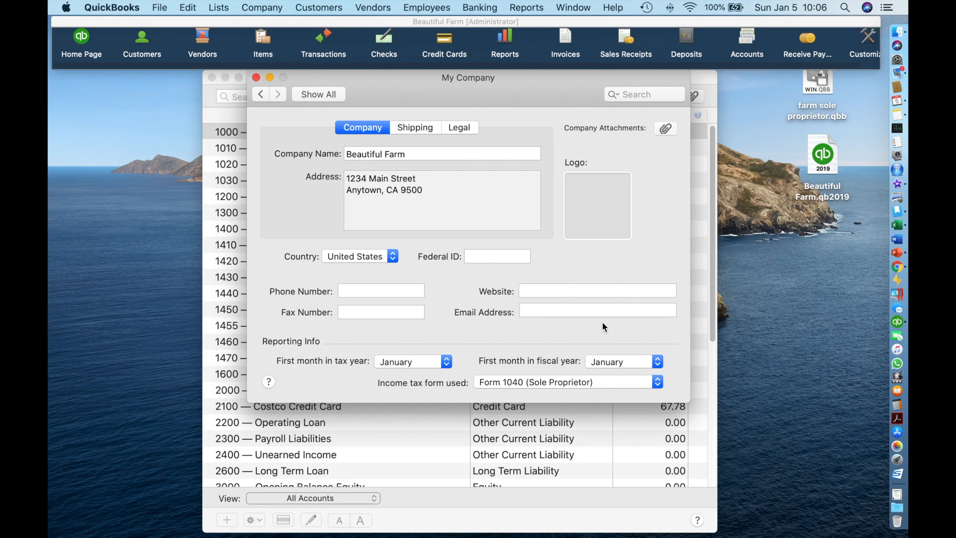
double_click(599, 205)
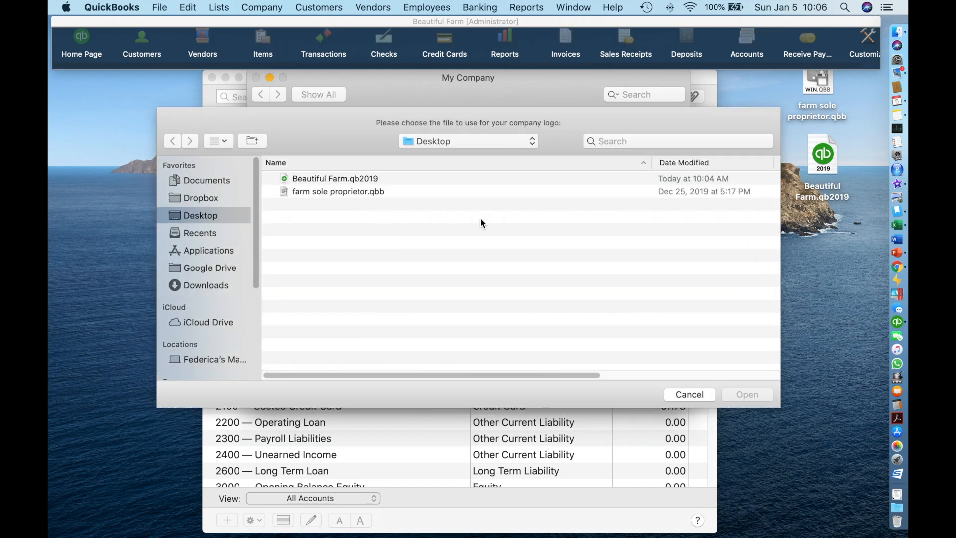
click(692, 395)
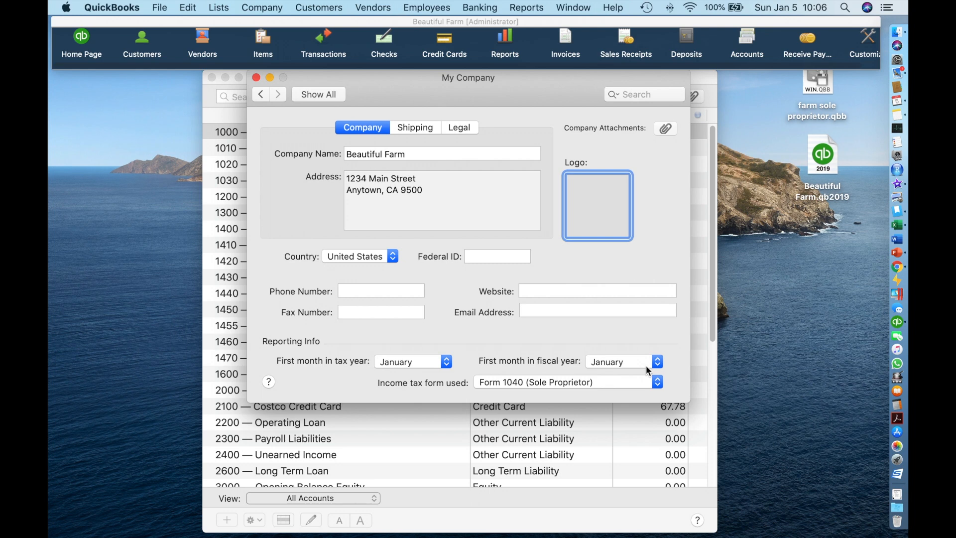
click(417, 129)
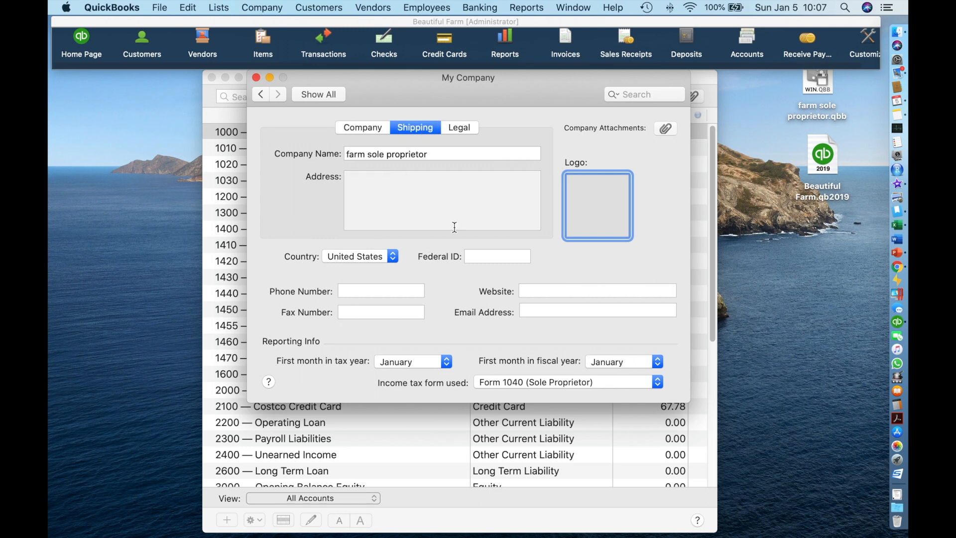
click(459, 132)
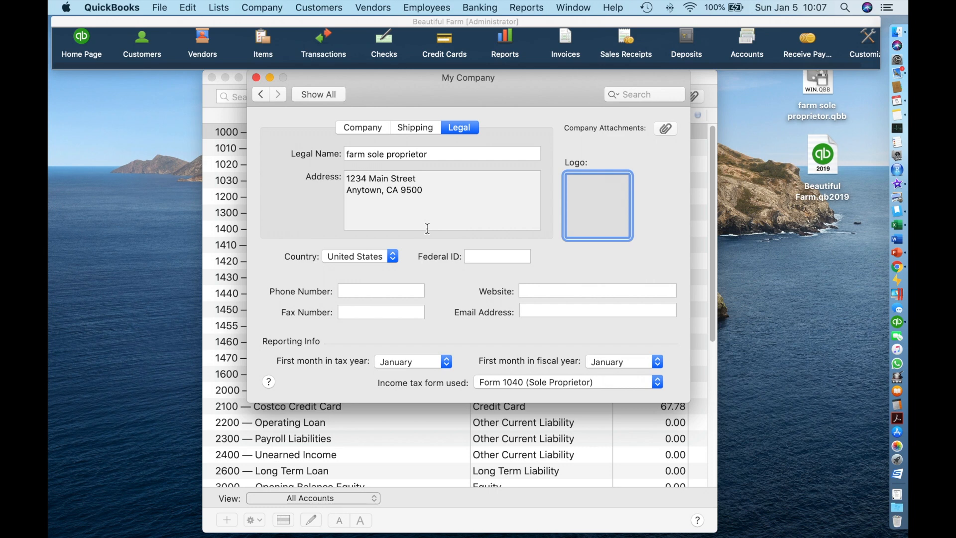
click(260, 94)
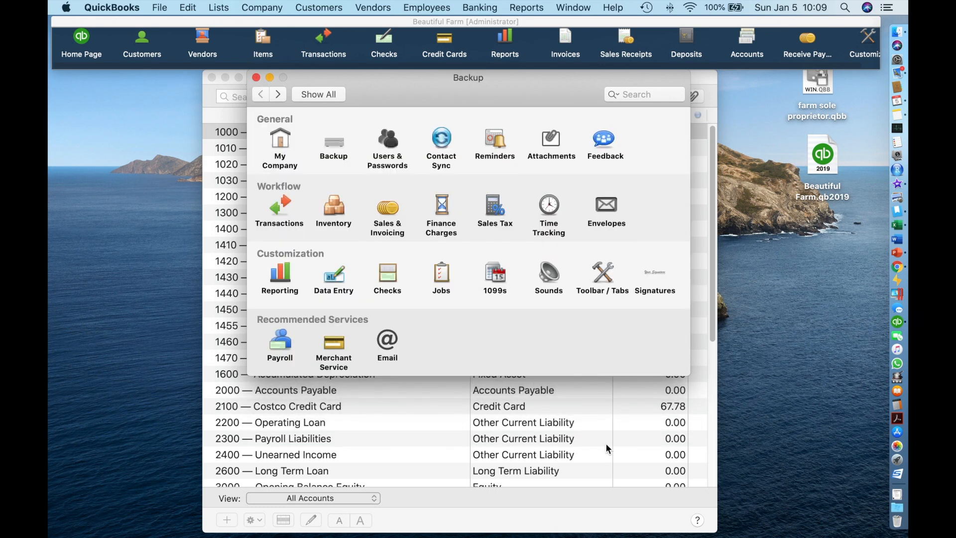
- Try automatic company file backups every 24 hours in the Backup preferences and turn the option off again
click(334, 149)
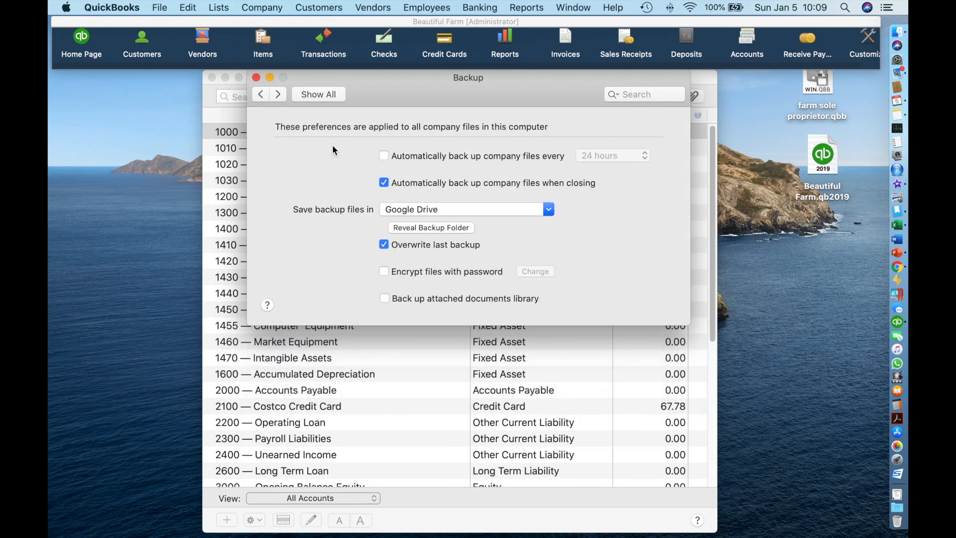
click(385, 156)
click(645, 155)
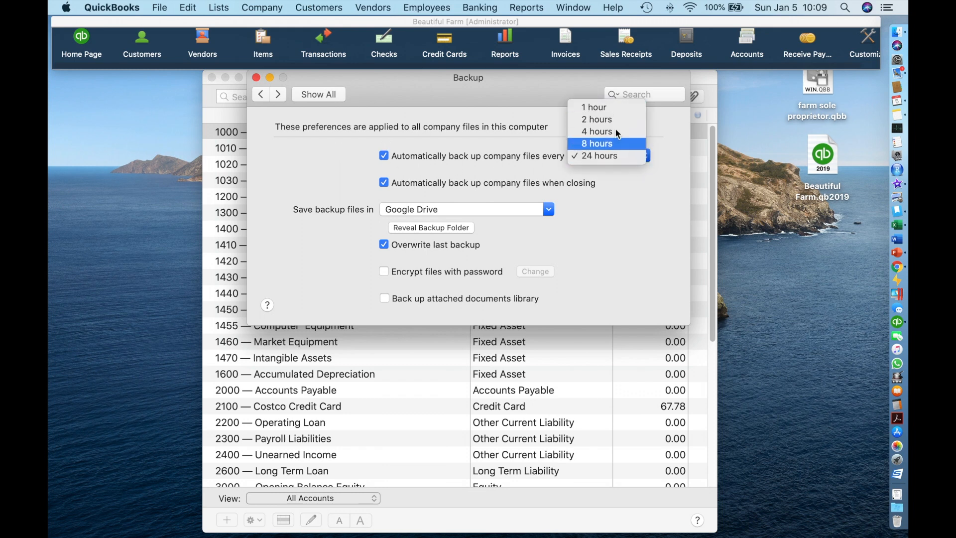
click(622, 157)
click(384, 157)
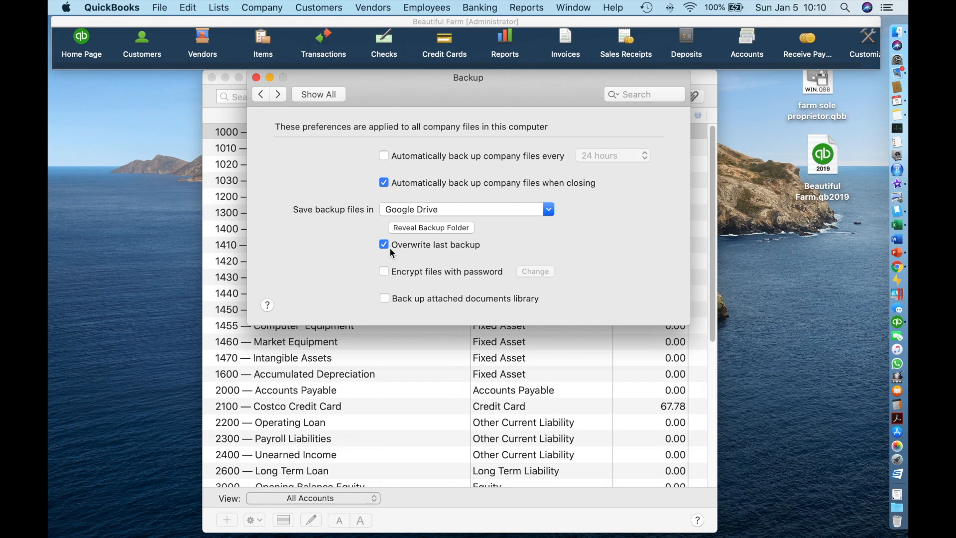
- Try the backup options for password encryption and the attached documents library, restore both, and leave the Backup preferences
click(385, 271)
click(385, 272)
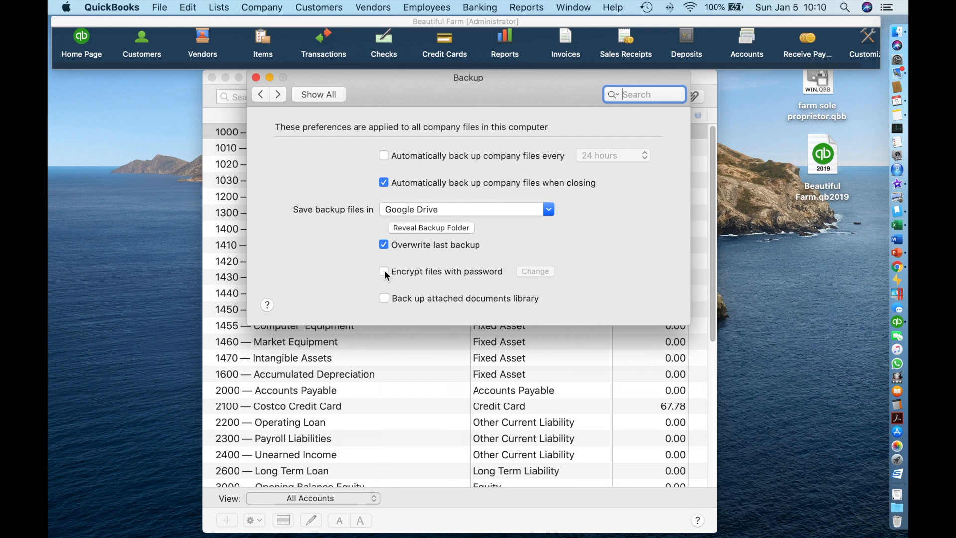
click(386, 300)
click(387, 299)
click(260, 95)
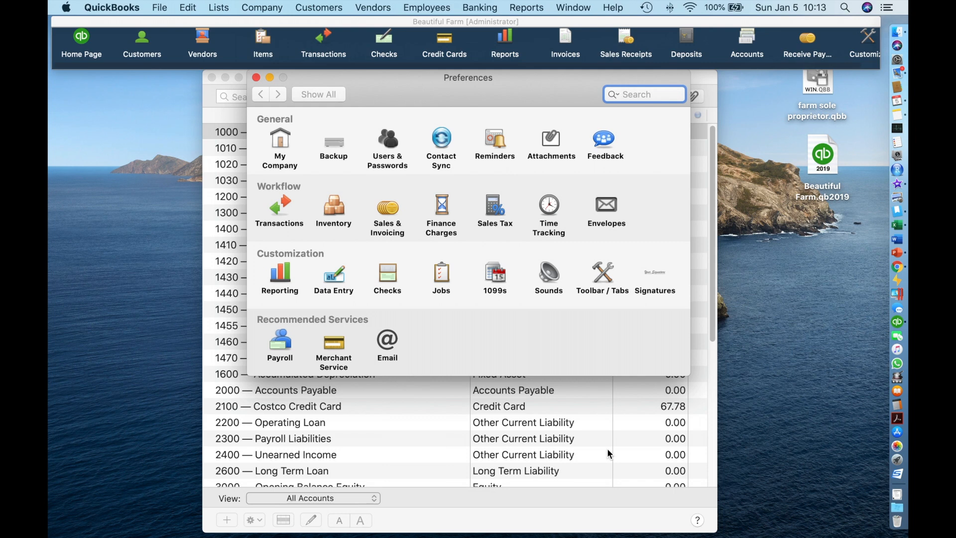
- Set the toolbar to vertical, enable tabbed windows with similar windows grouped together, and close the preferences
click(602, 272)
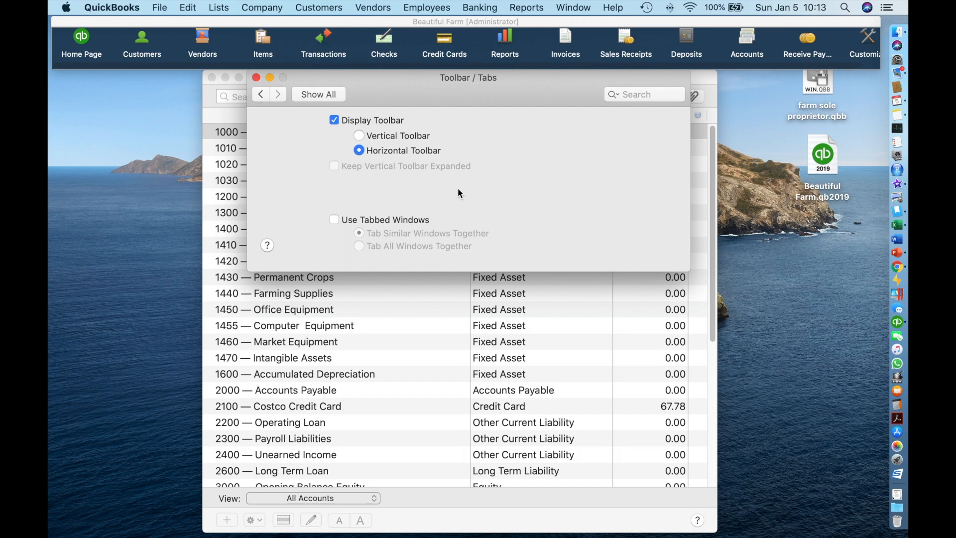
click(360, 136)
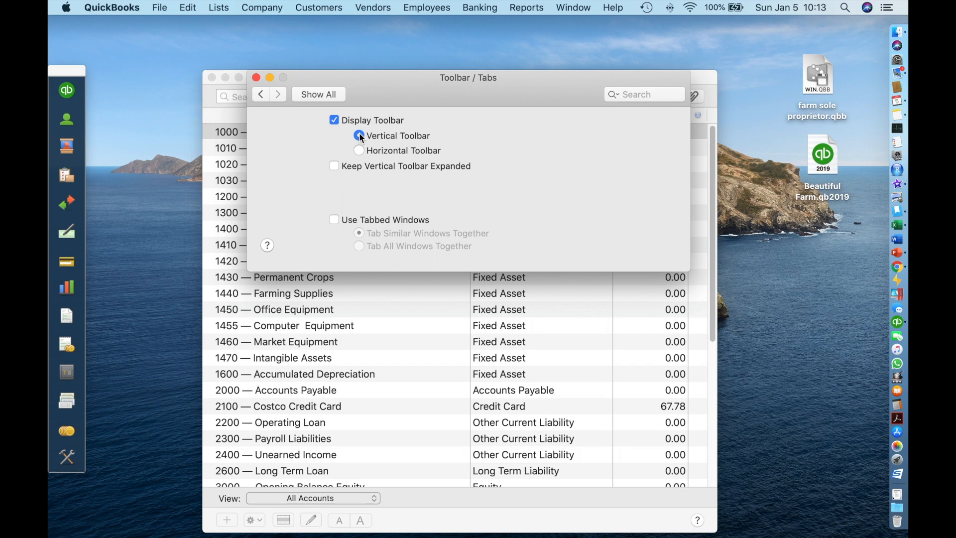
click(334, 221)
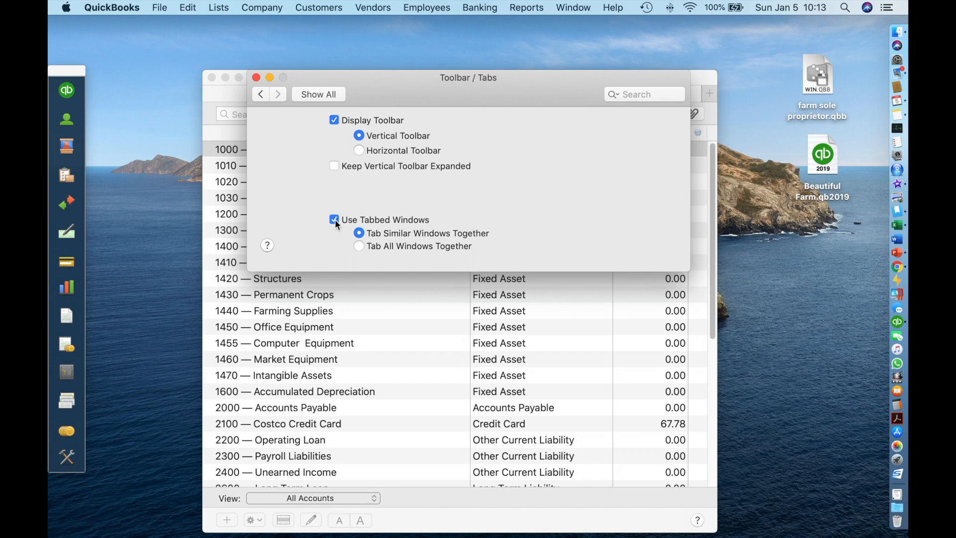
click(261, 95)
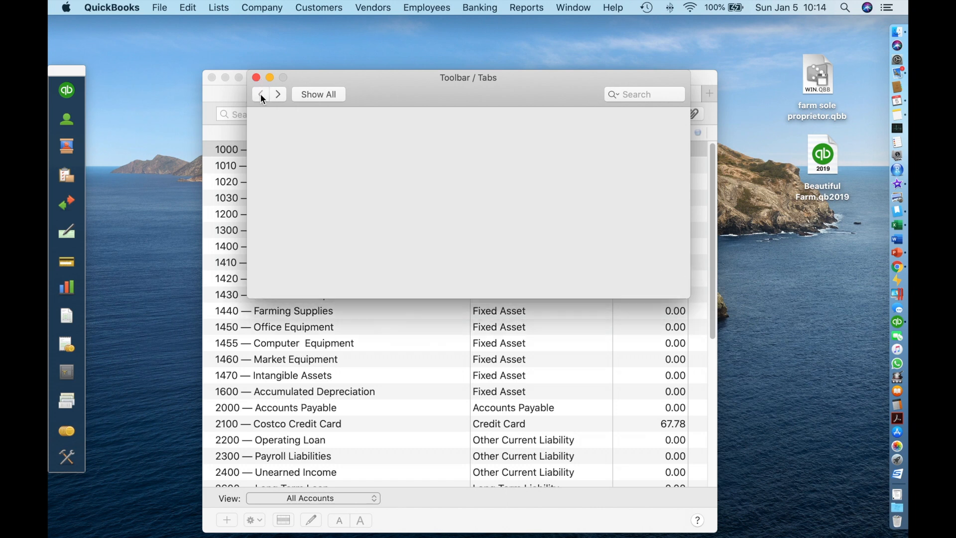
click(256, 78)
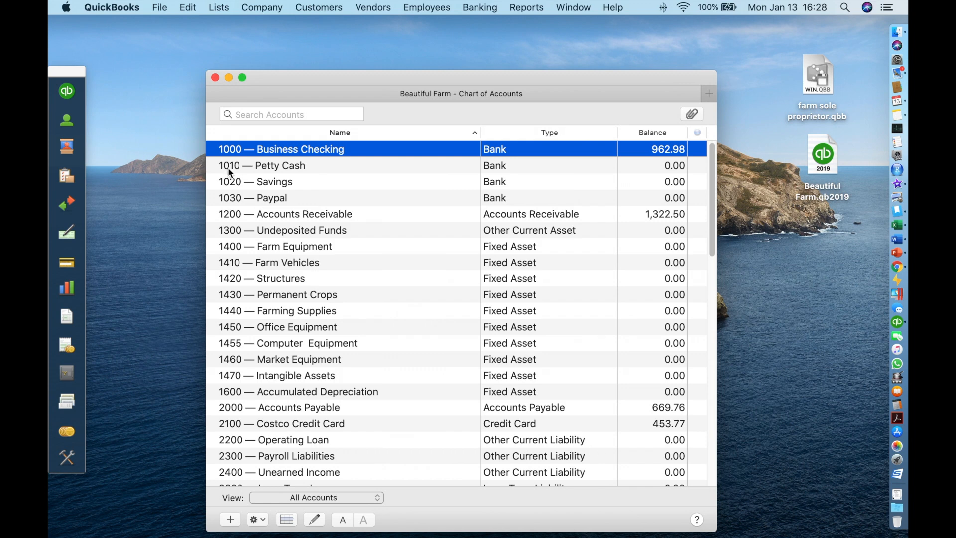
- Open the Item List and switch back and forth between it and the Chart of Accounts
click(125, 176)
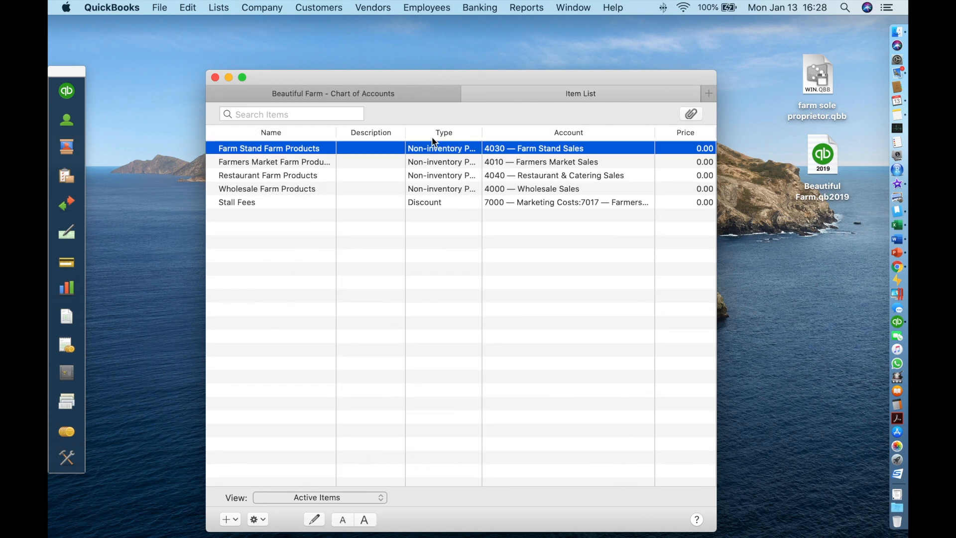
click(423, 96)
click(486, 95)
click(434, 94)
click(497, 95)
drag(494, 81, 730, 122)
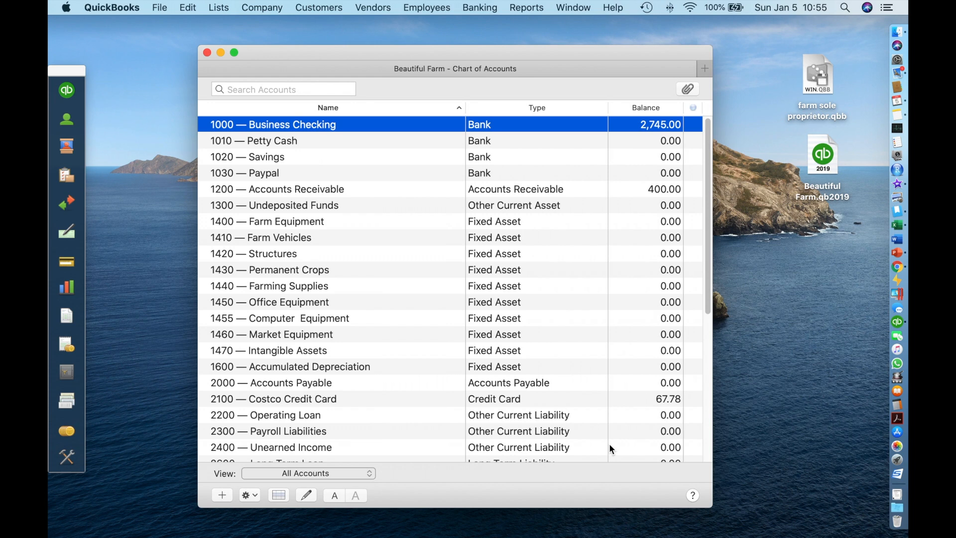
click(322, 7)
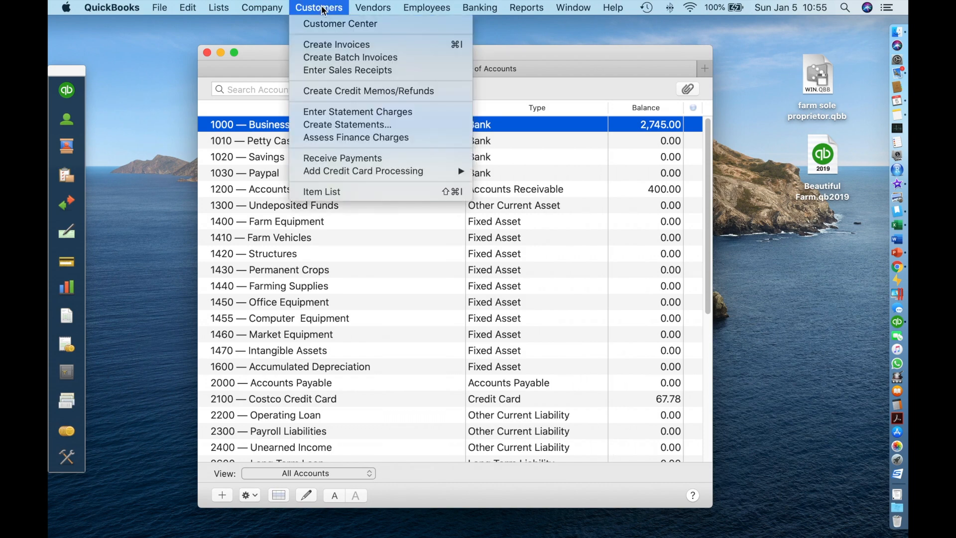
click(325, 25)
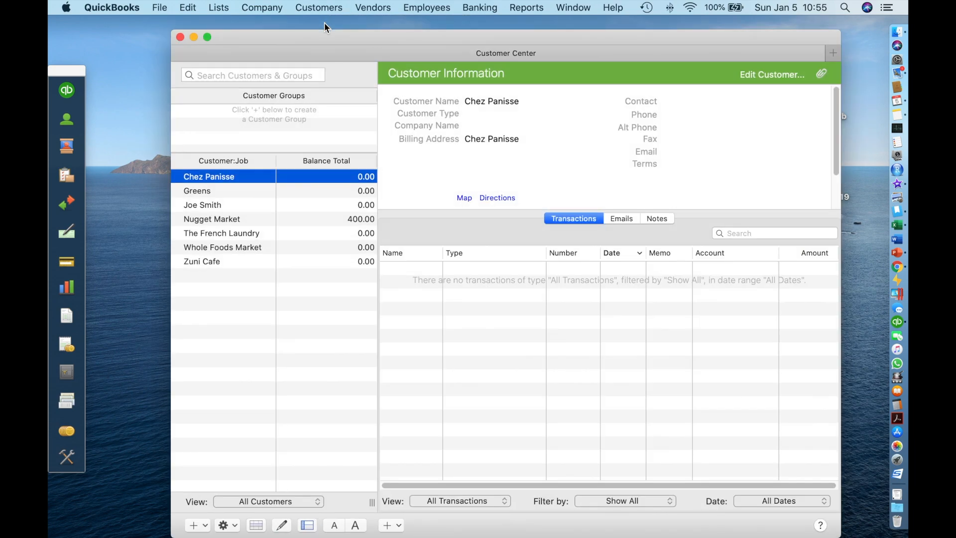
click(181, 37)
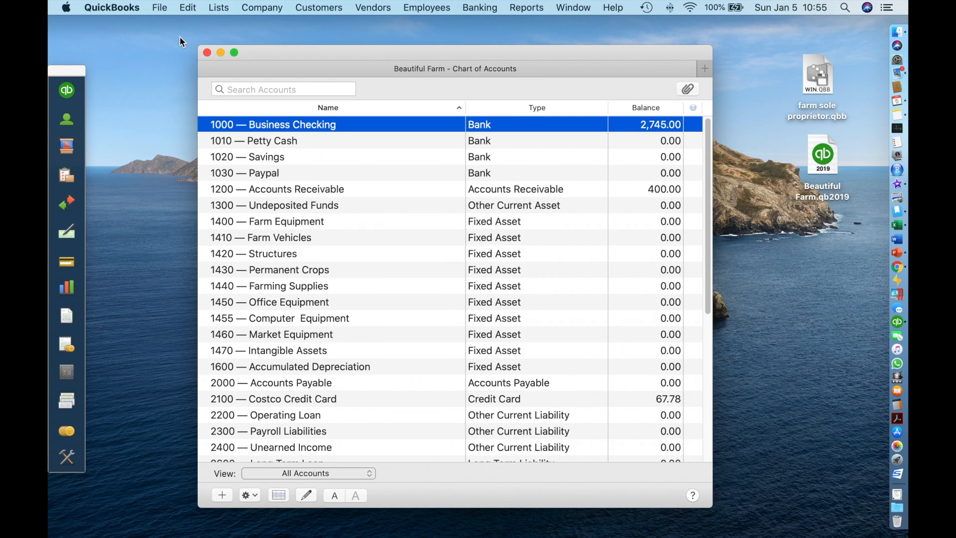
- Open the Customer Center and view Nugget Market's invoices, its payments and credits, and finally all its transactions
click(71, 123)
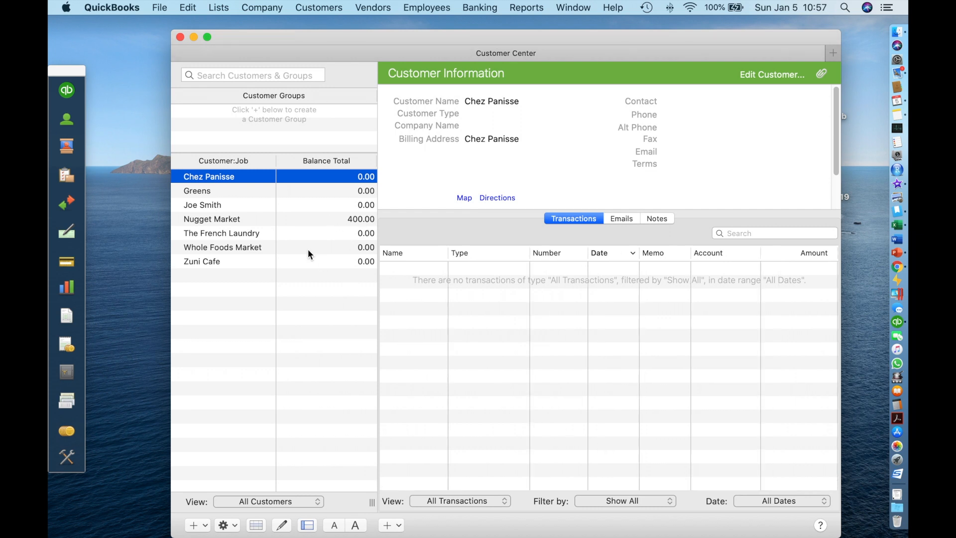
click(287, 224)
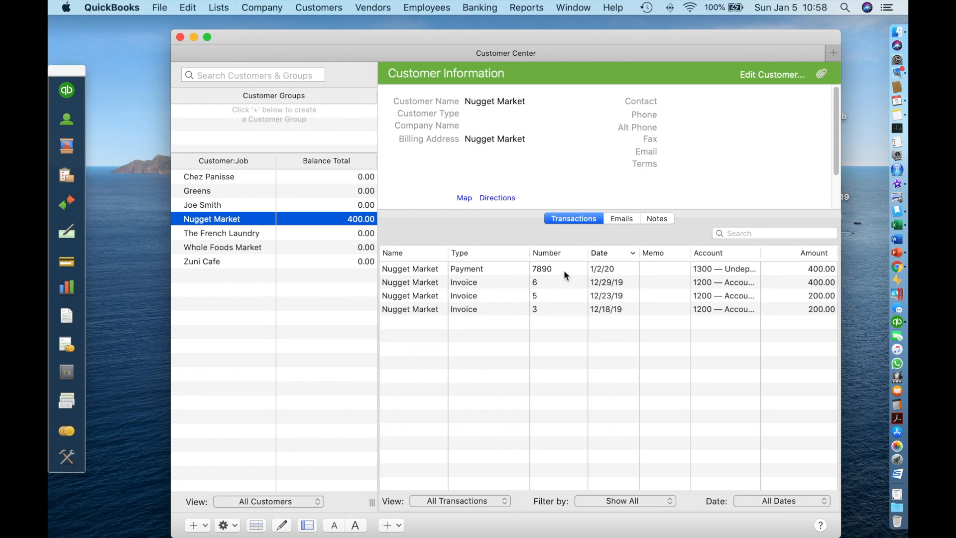
click(497, 502)
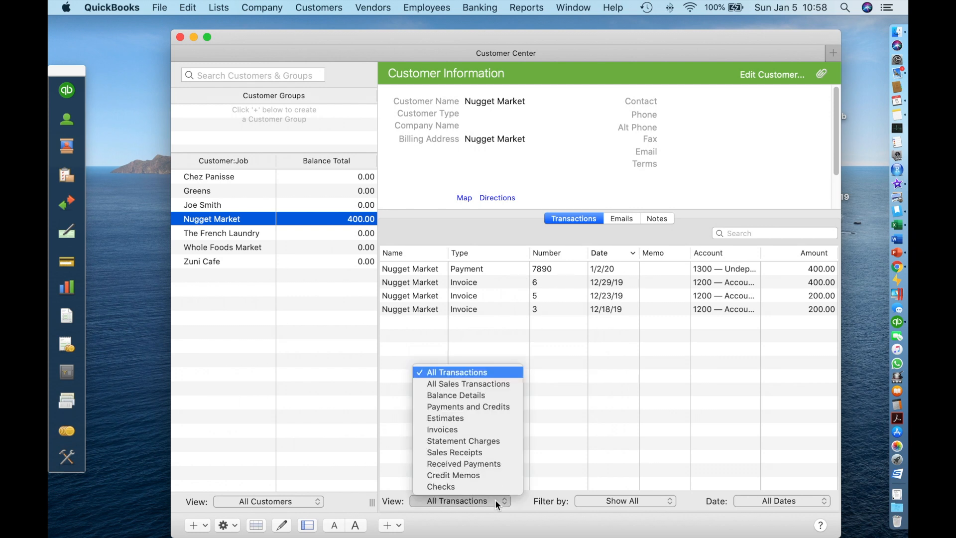
click(489, 430)
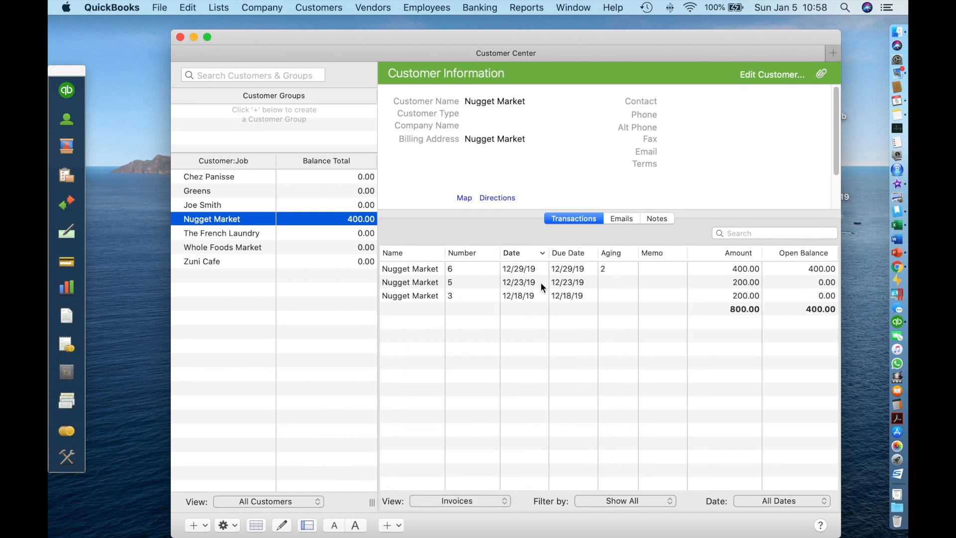
click(496, 500)
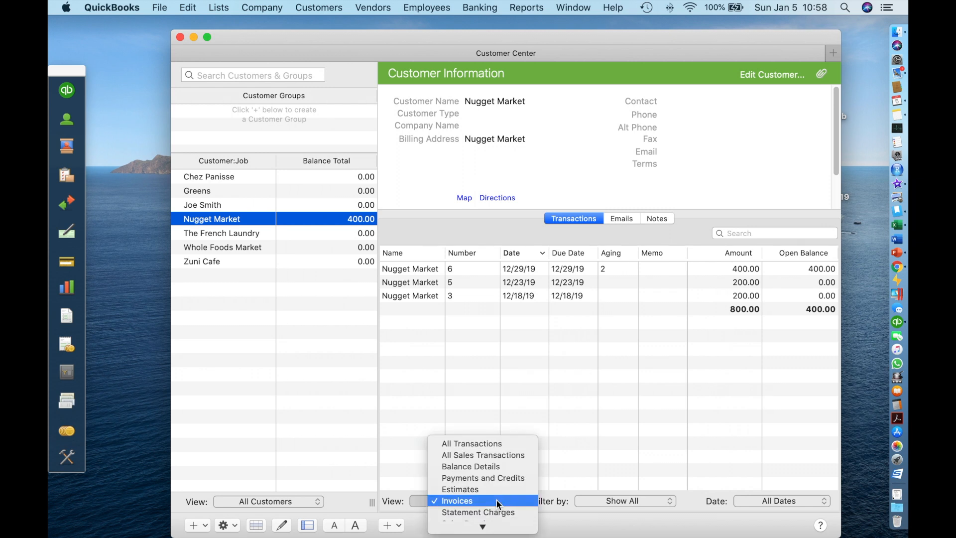
click(495, 477)
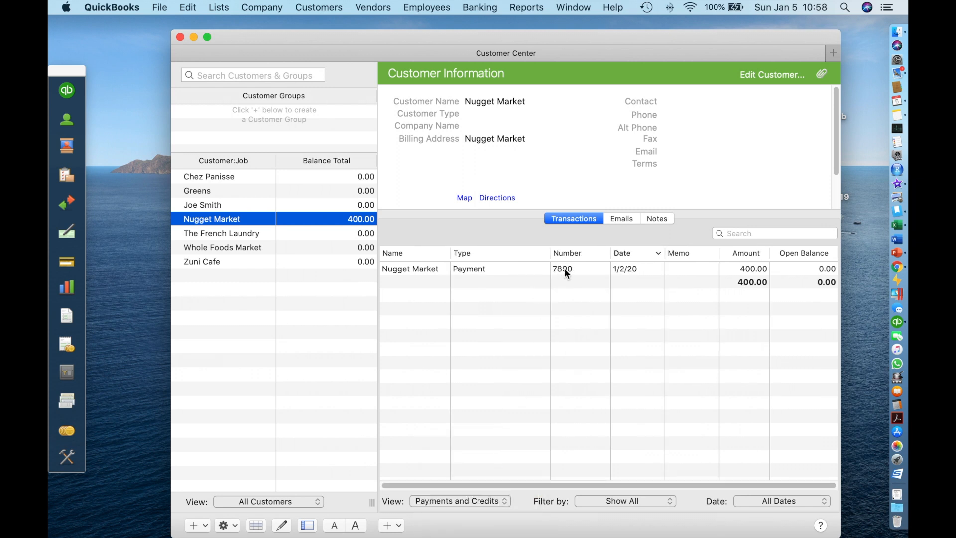
click(501, 500)
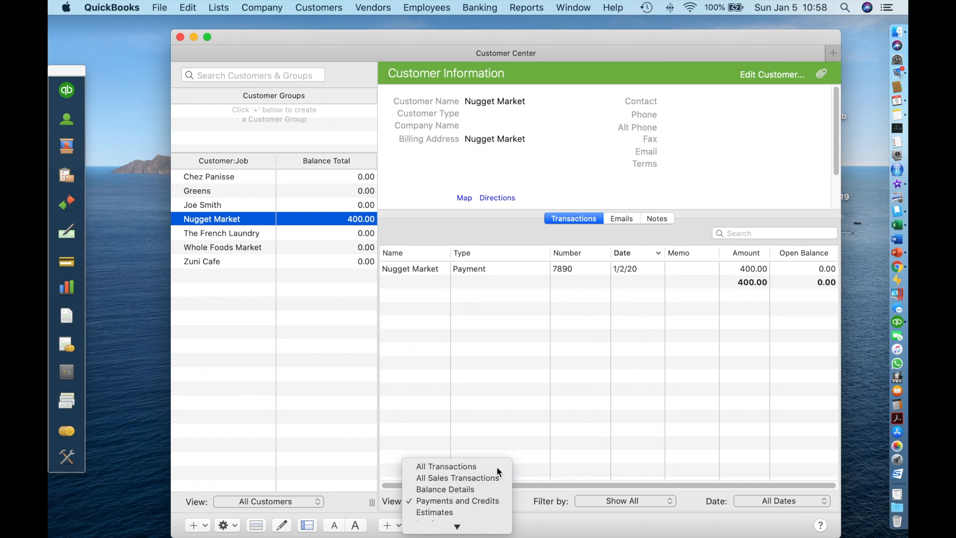
click(497, 466)
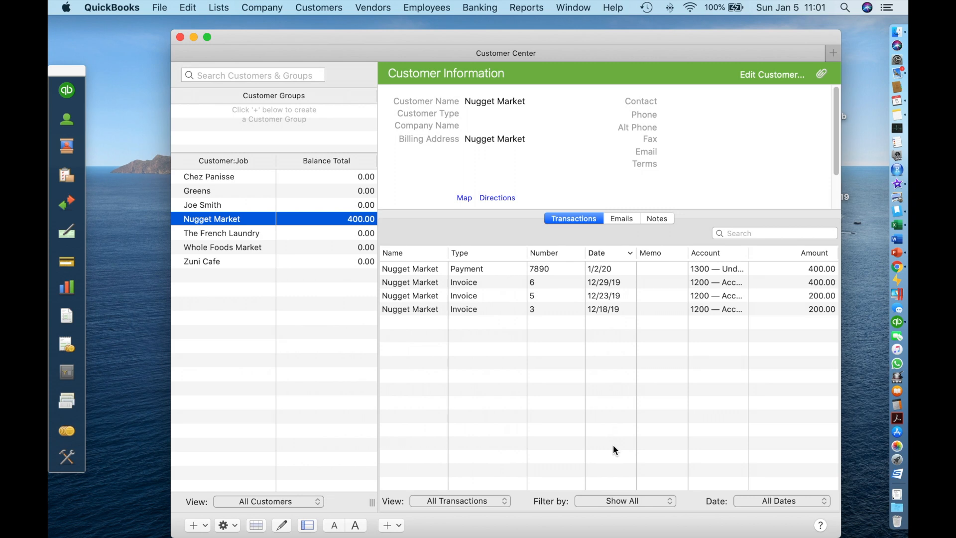
- Open Nugget Market's customer record for editing and add the street address, city, state and ZIP code below the name in Bill To
click(767, 75)
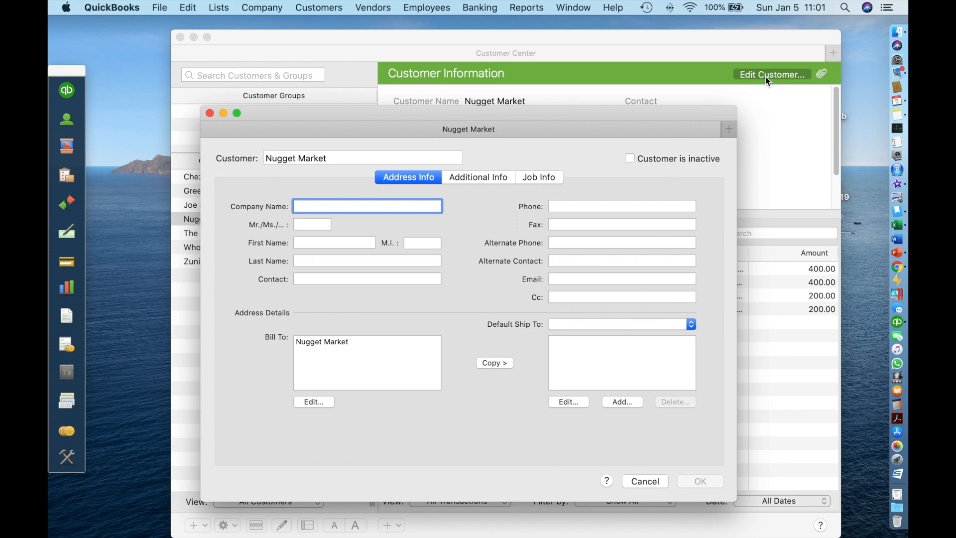
click(209, 113)
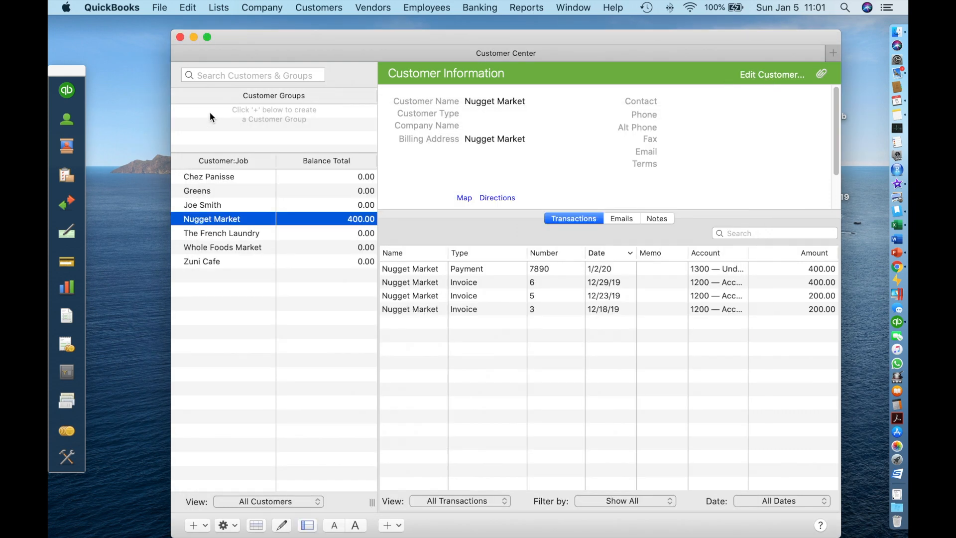
click(281, 526)
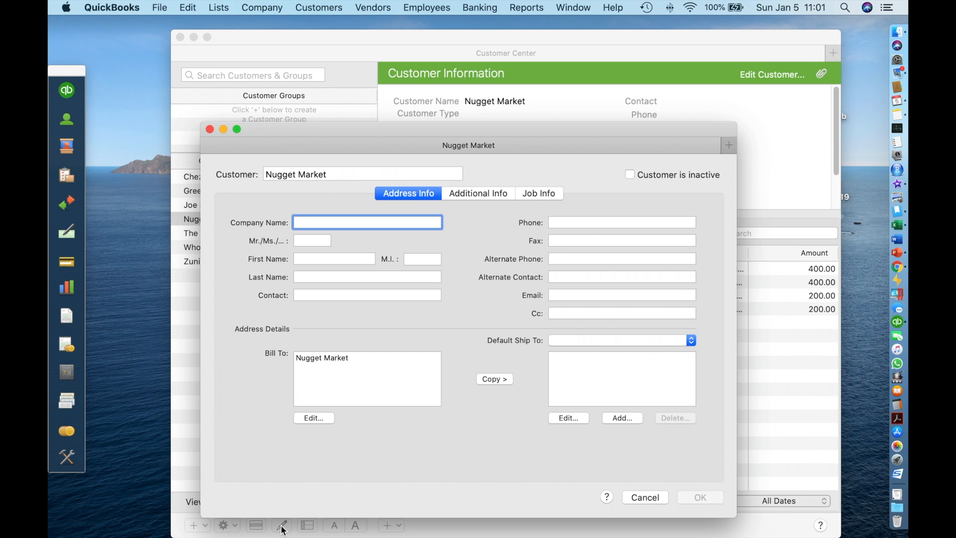
click(353, 358)
key(Return)
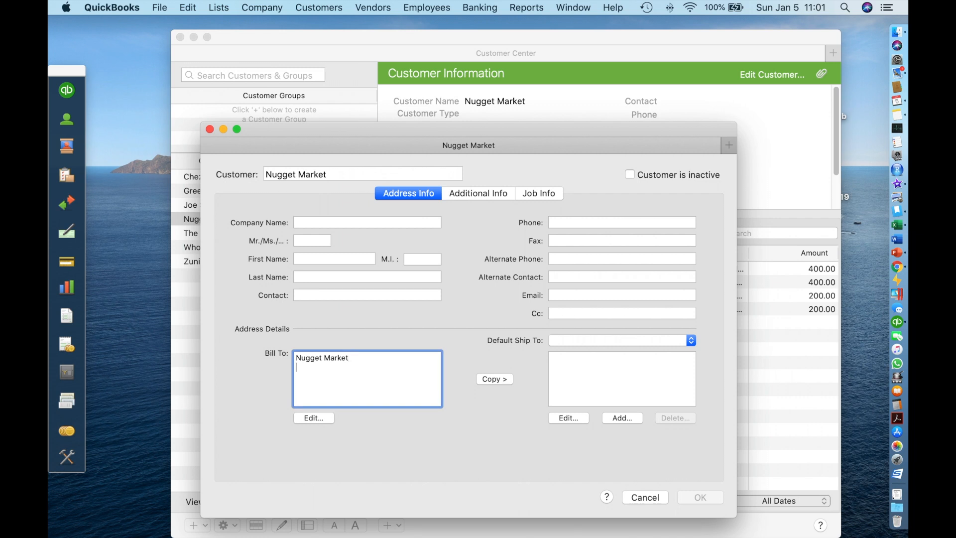
text(168 Court St)
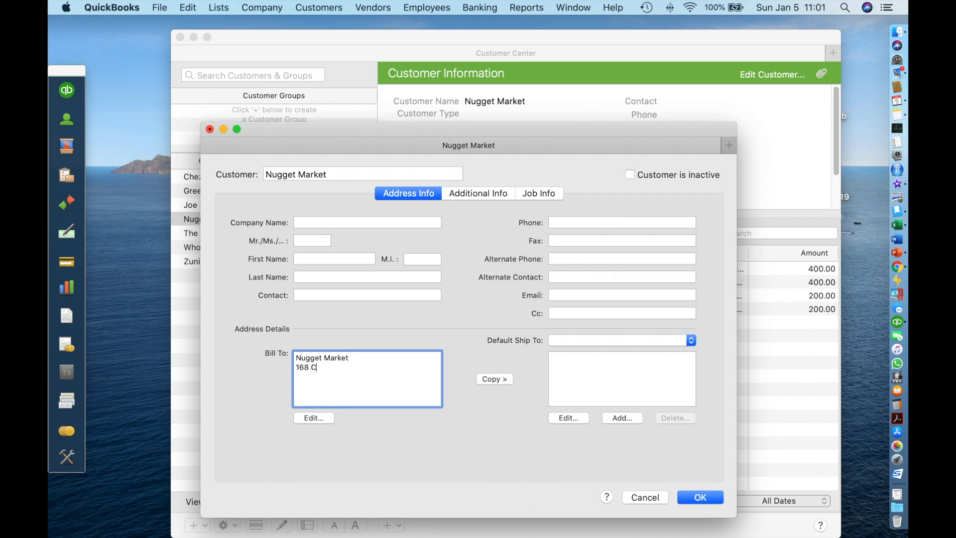
text(reet )
text(Woodland, )
text(CA 95)
text(695)
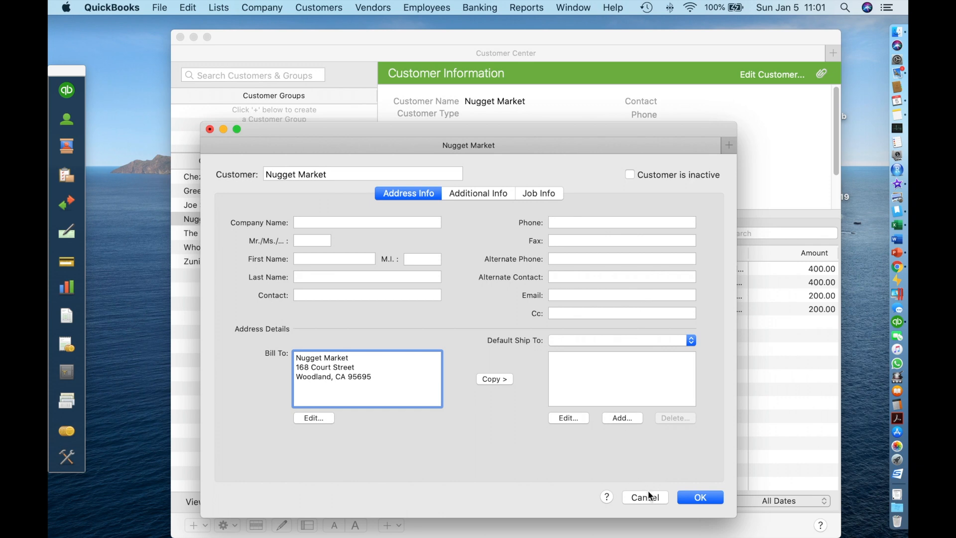
- Save Nugget Market's edited customer record, and view its list of emails before returning to its transactions
click(702, 497)
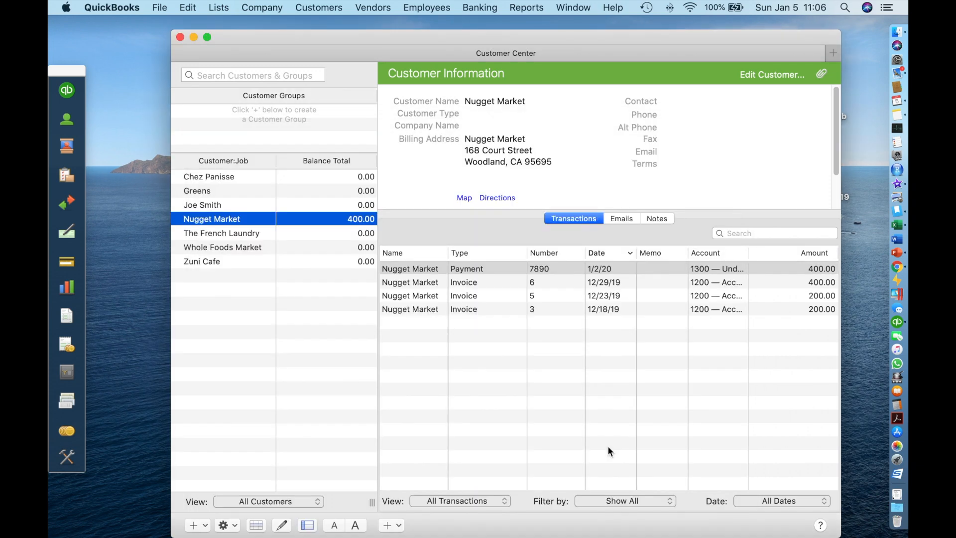
click(617, 218)
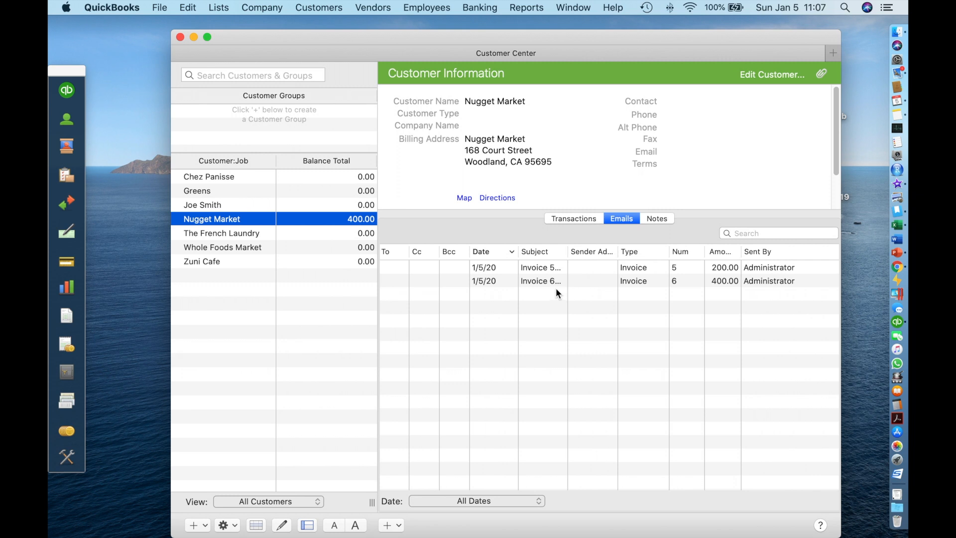
click(571, 220)
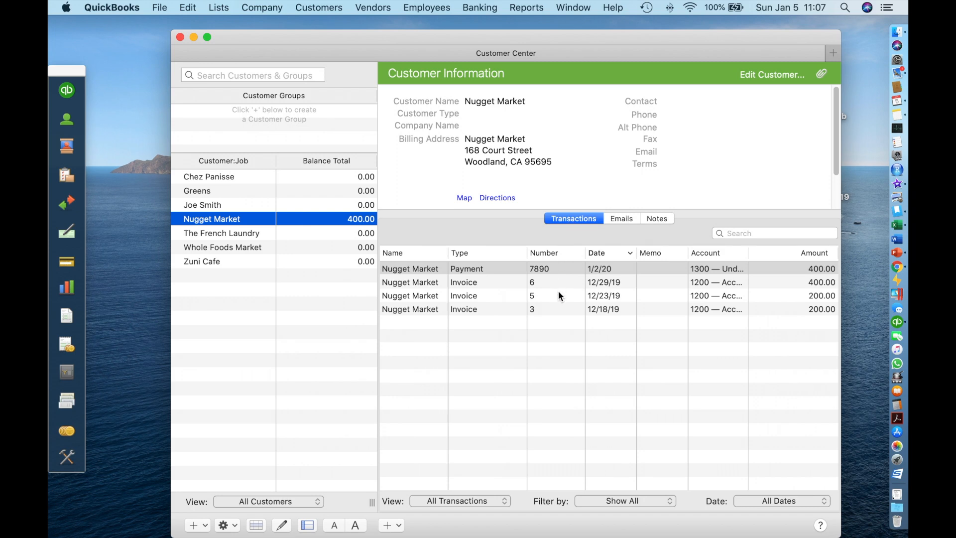
- Open Nugget Market's invoice dated 12/18/19 and create an email draft for it, keeping the default invoice message settings
double_click(544, 309)
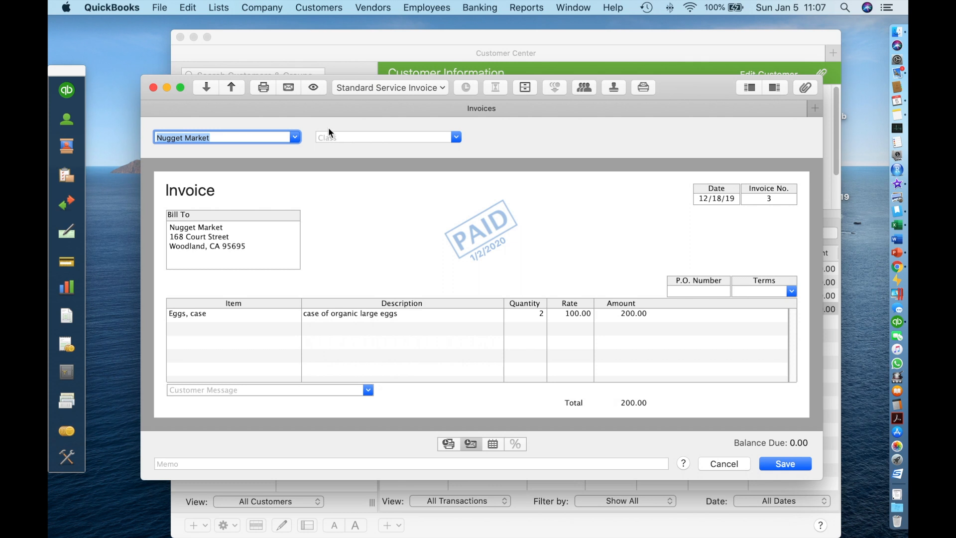
click(289, 88)
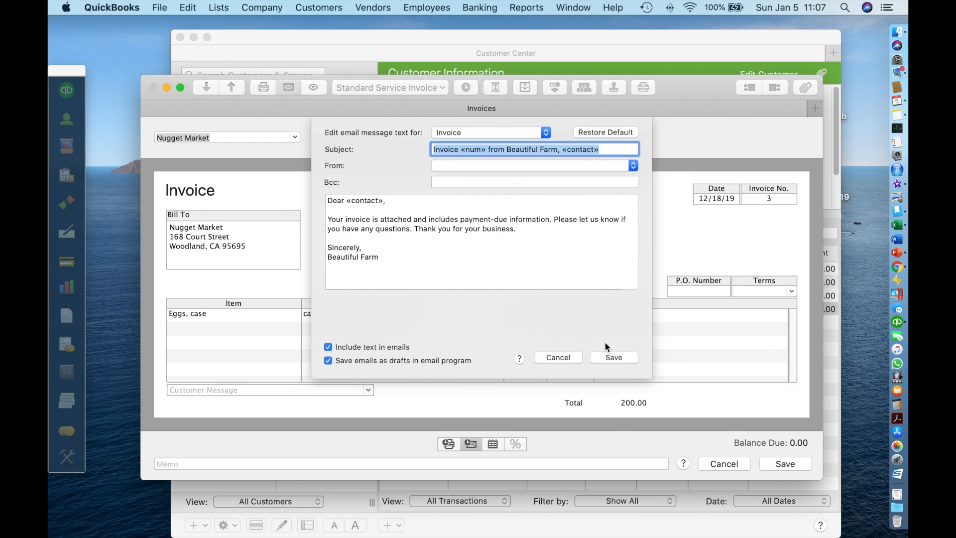
click(603, 356)
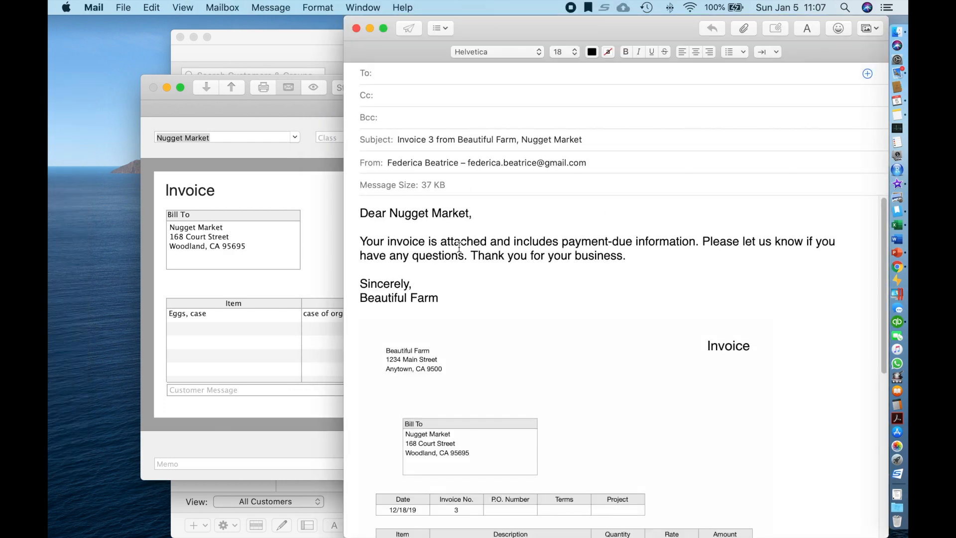
- Replace the body paragraph of the email draft in Mail with "As you requested"
drag(628, 257, 349, 233)
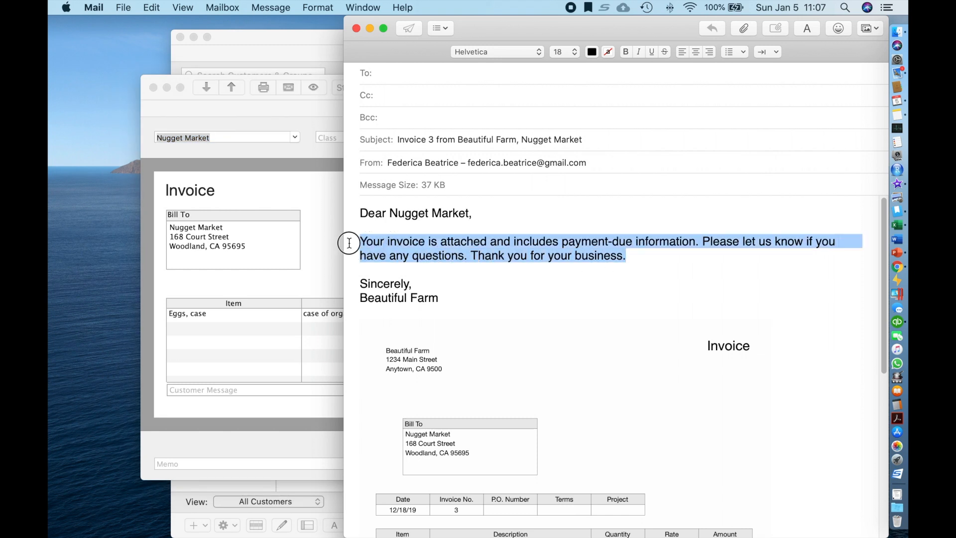
text(As you )
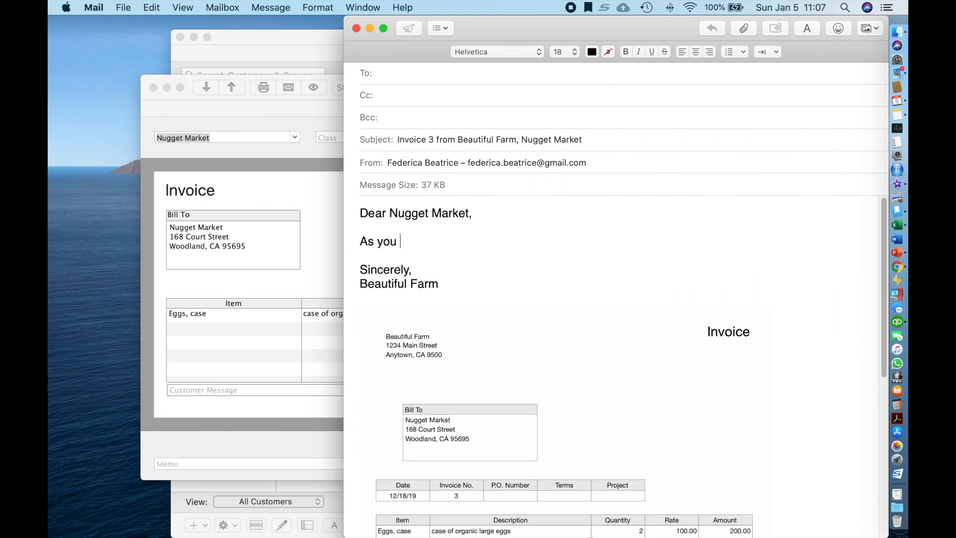
text(requested)
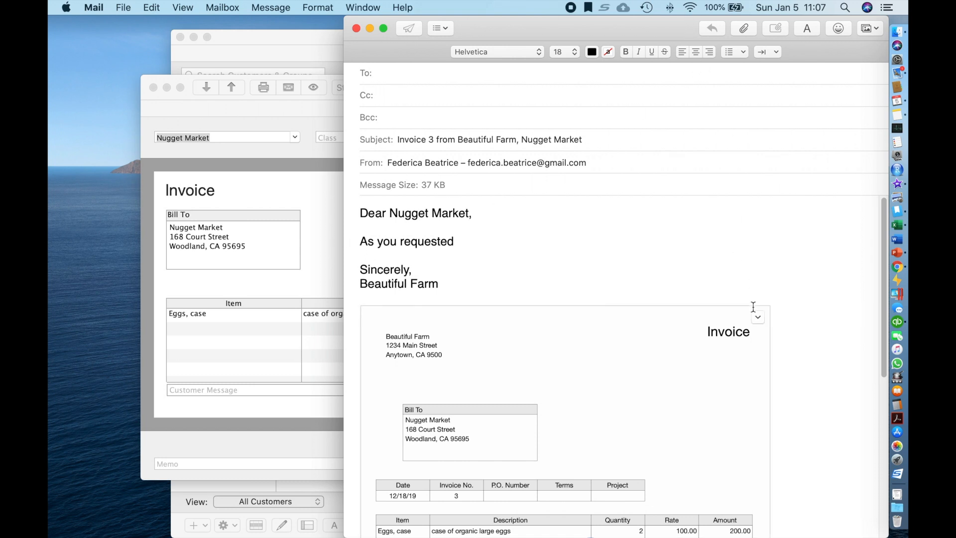
- Close the email draft and the invoice, and display Nugget Market's emails in the Customer Center
click(357, 29)
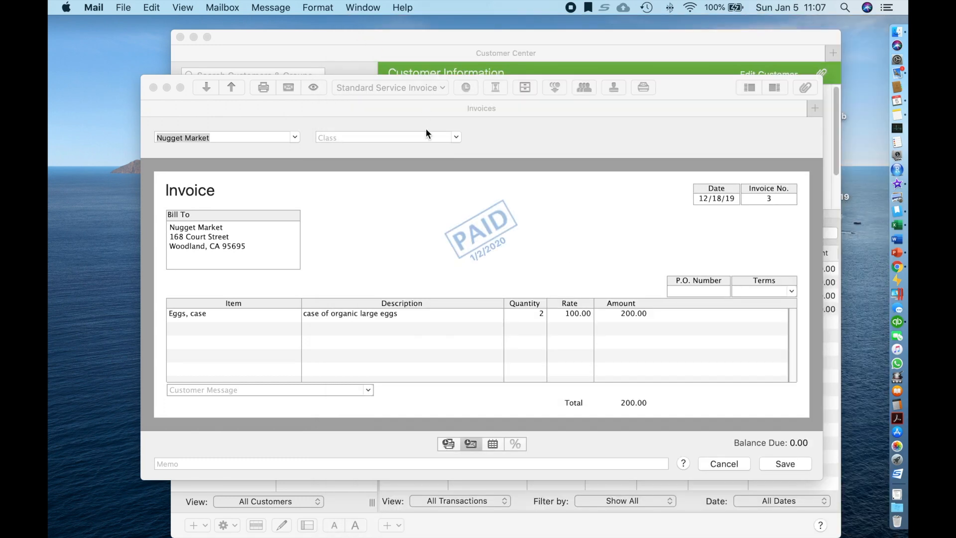
click(154, 88)
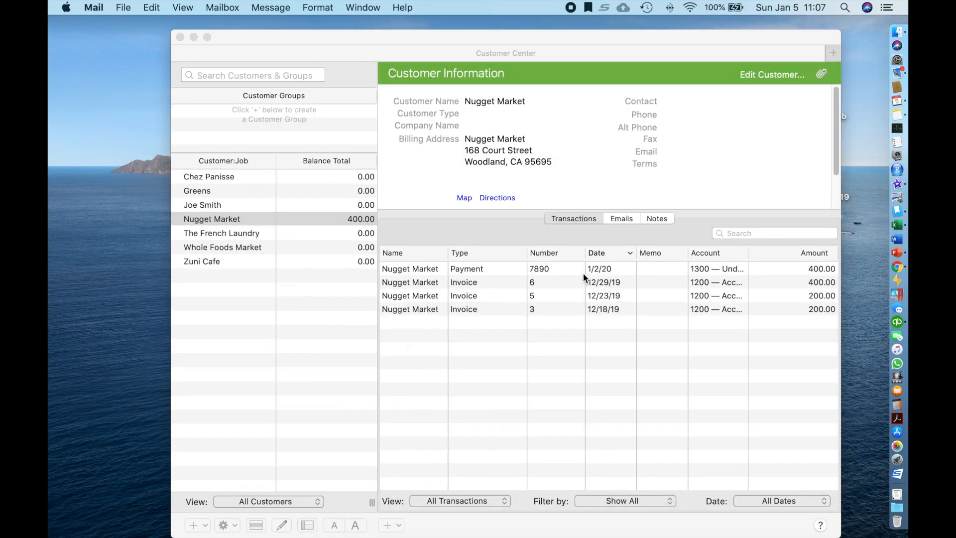
click(618, 220)
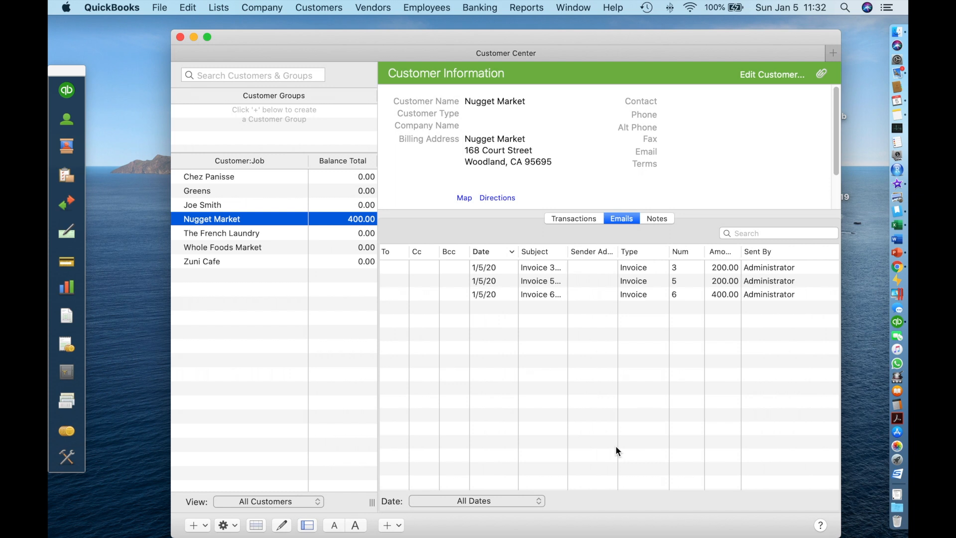
- View Nugget Market's Customer QuickReport and its Accounts Receivable register, closing each window after viewing
click(212, 527)
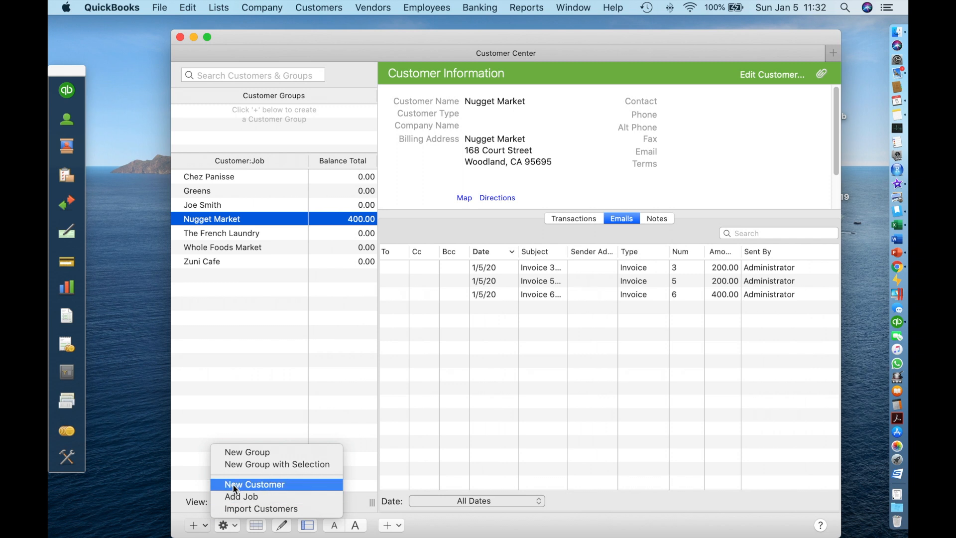
click(205, 527)
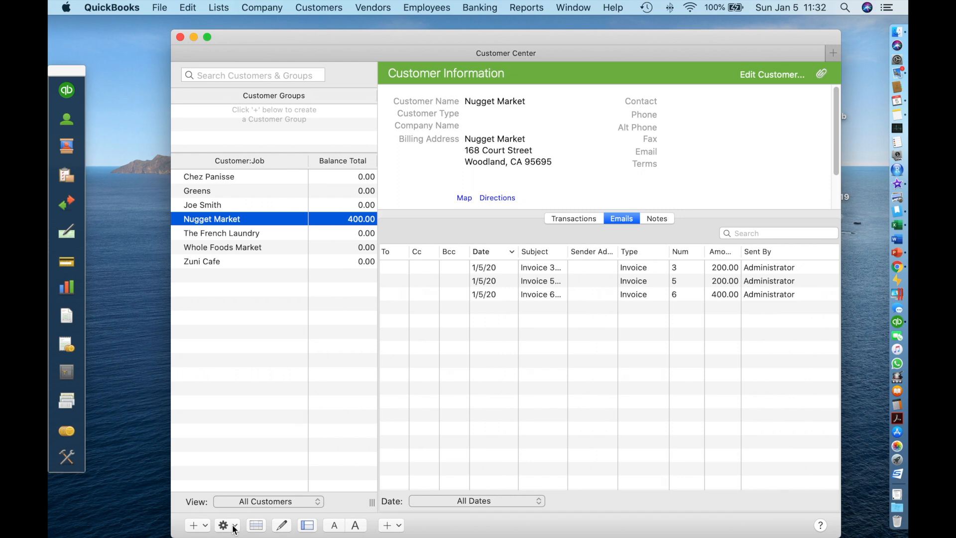
click(227, 526)
click(276, 441)
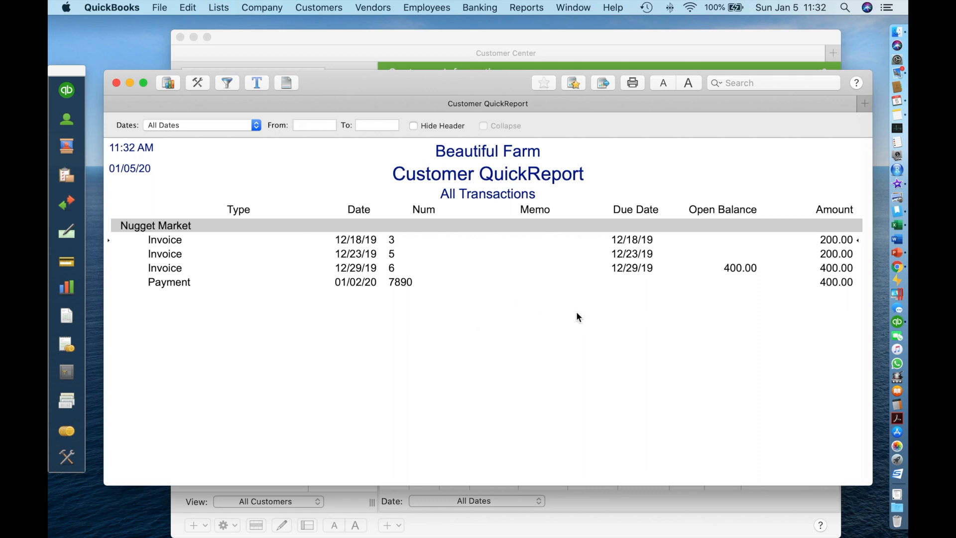
click(116, 82)
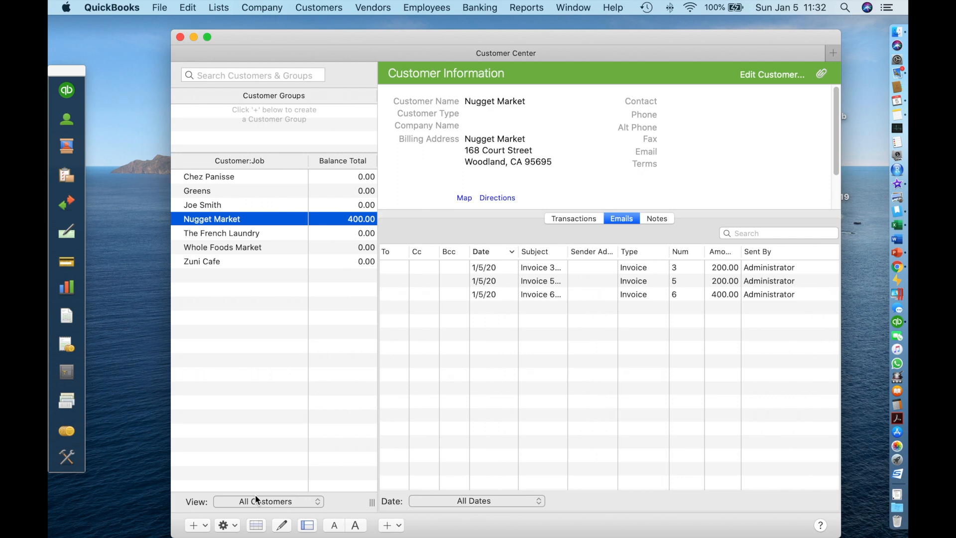
click(257, 525)
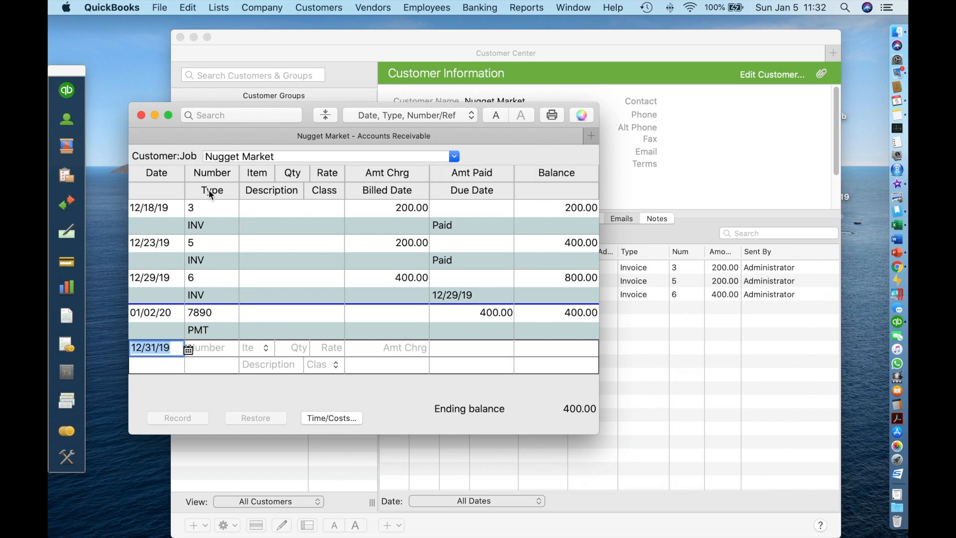
click(141, 116)
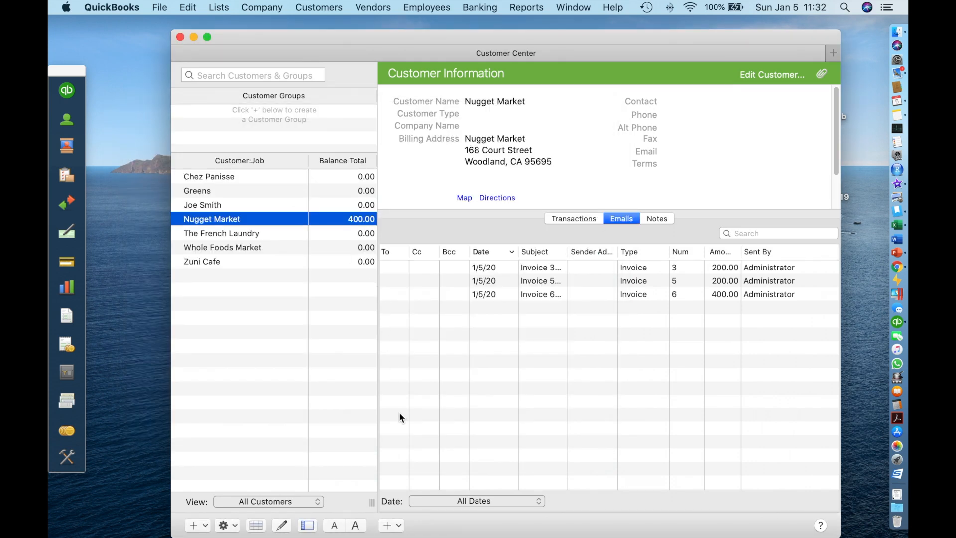
- Switch the Customer Center between the full customer list only and the detailed view, ending in the detailed view
click(308, 525)
click(308, 525)
click(308, 525)
click(307, 525)
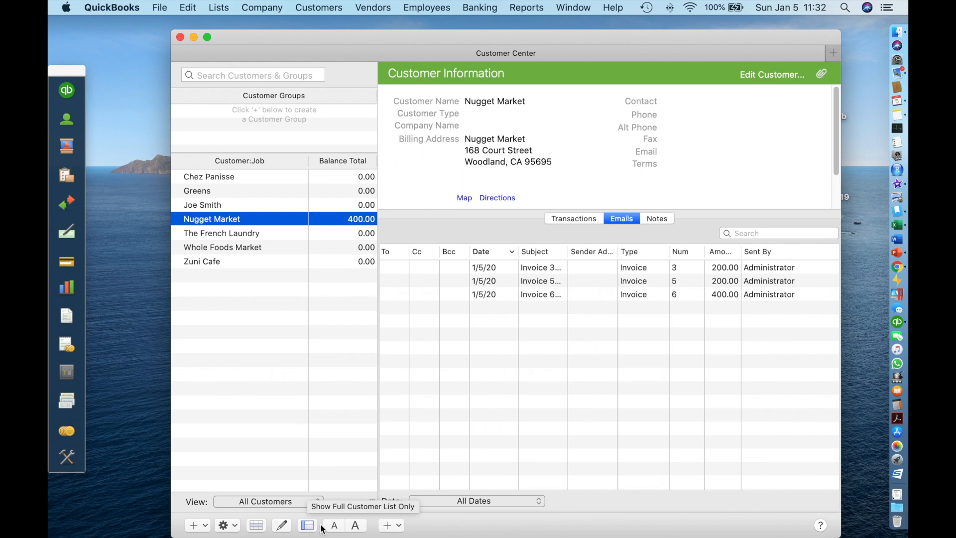
- Enlarge the Customer Center text by two sizes and reduce it back by two
click(355, 526)
click(355, 525)
click(335, 526)
click(335, 526)
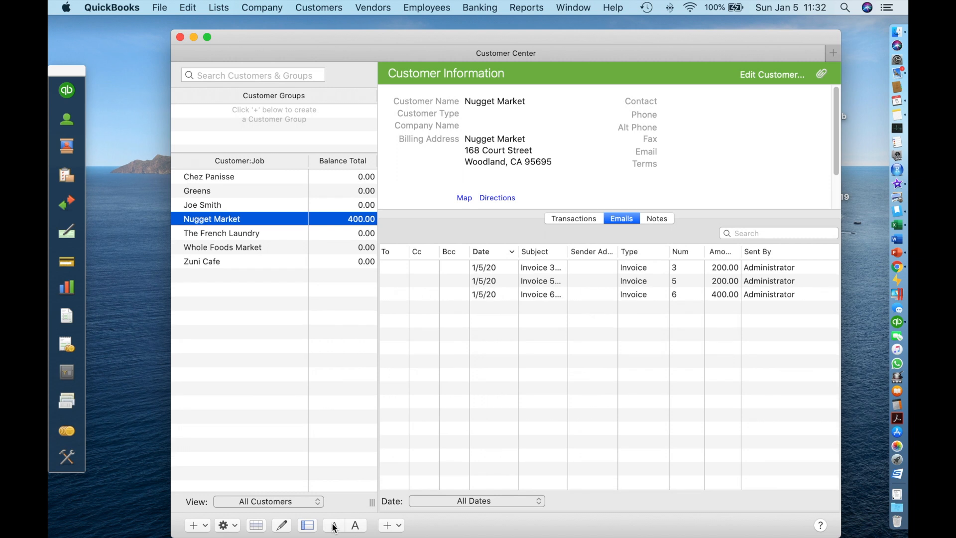
- Open a new customer payment form for Nugget Market from the Customer Center and cancel it
click(392, 525)
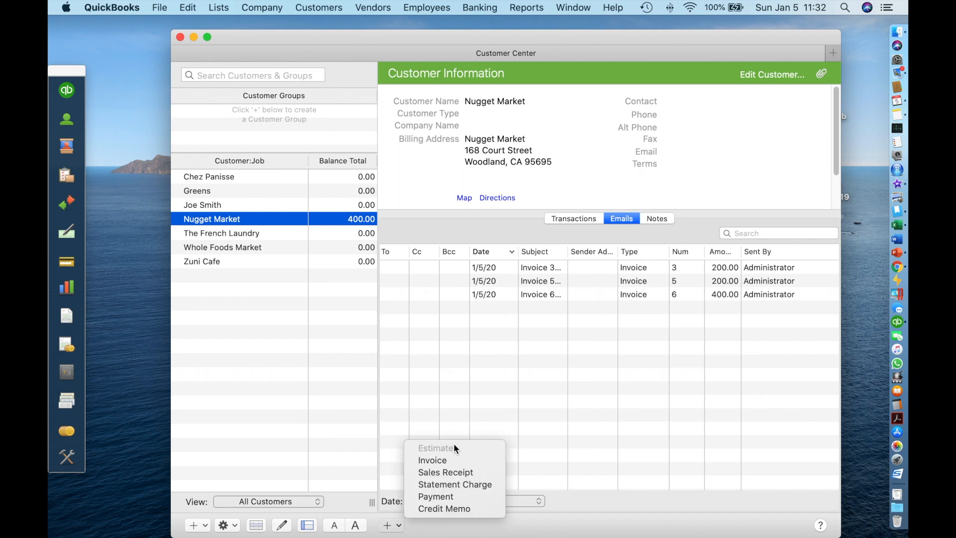
click(460, 496)
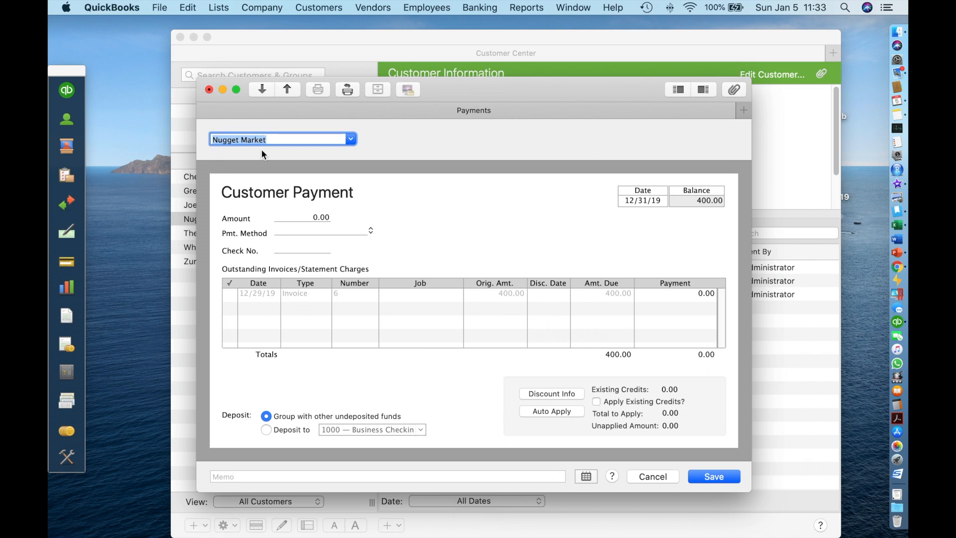
click(667, 477)
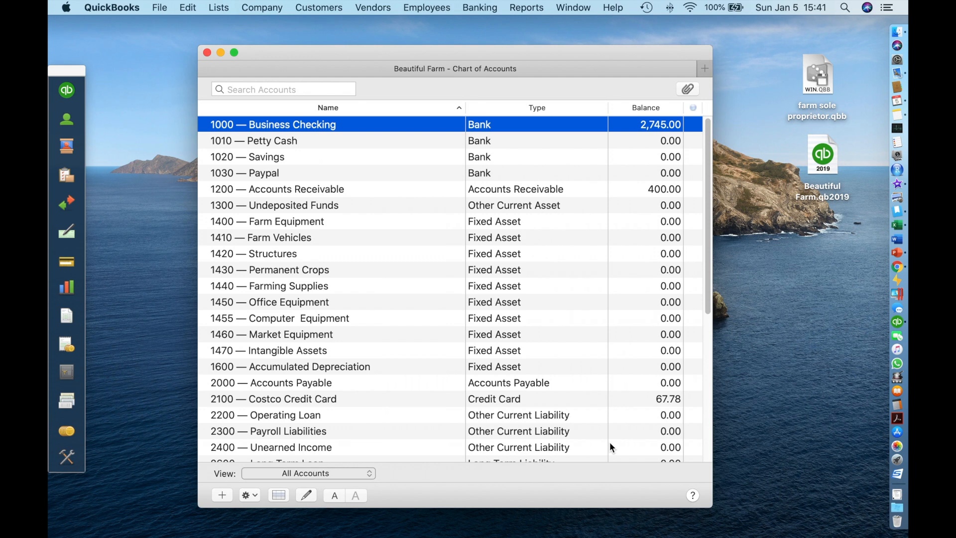
- Open the company file's Search window and close it again
click(188, 7)
click(206, 400)
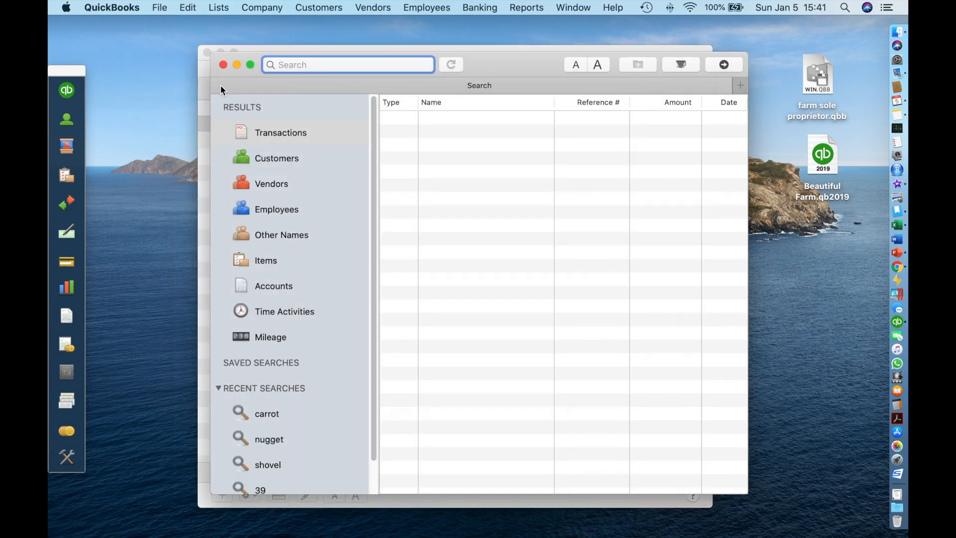
click(224, 66)
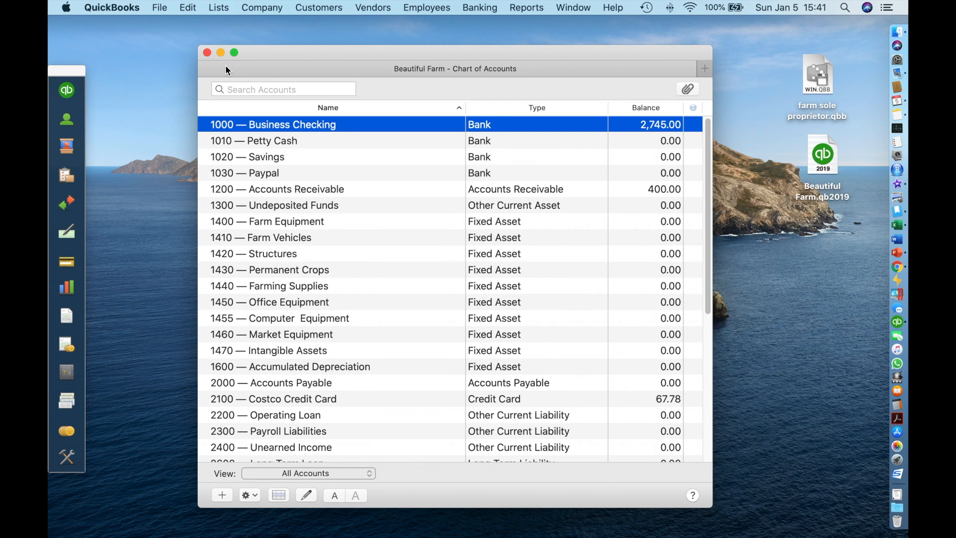
- Search the company file for 102, open the Ace Hardware check, and close it without saving
key(super+f)
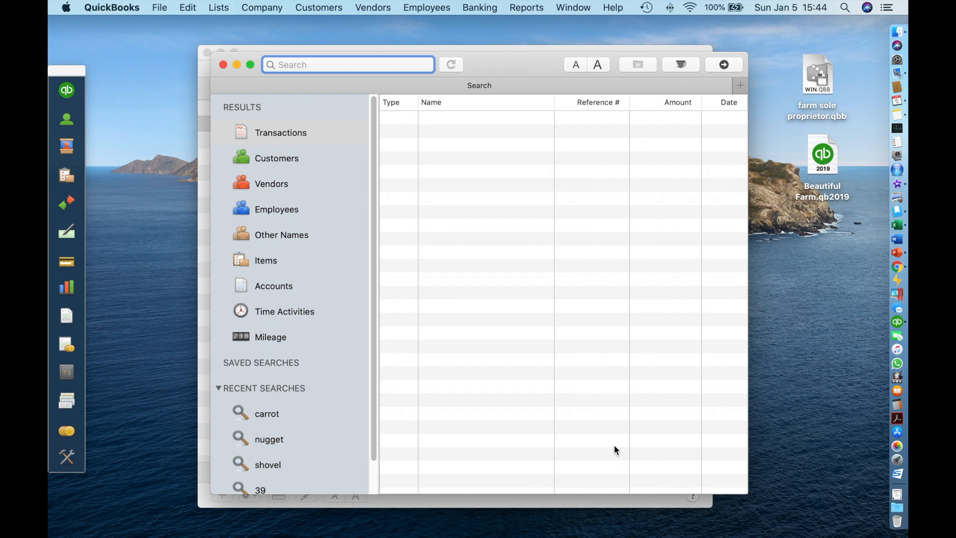
text(102)
key(Return)
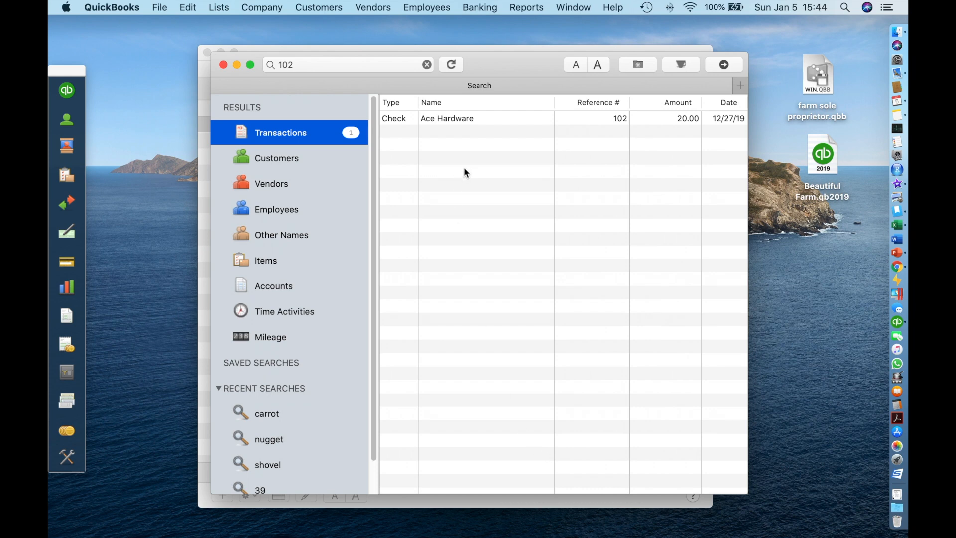
double_click(464, 118)
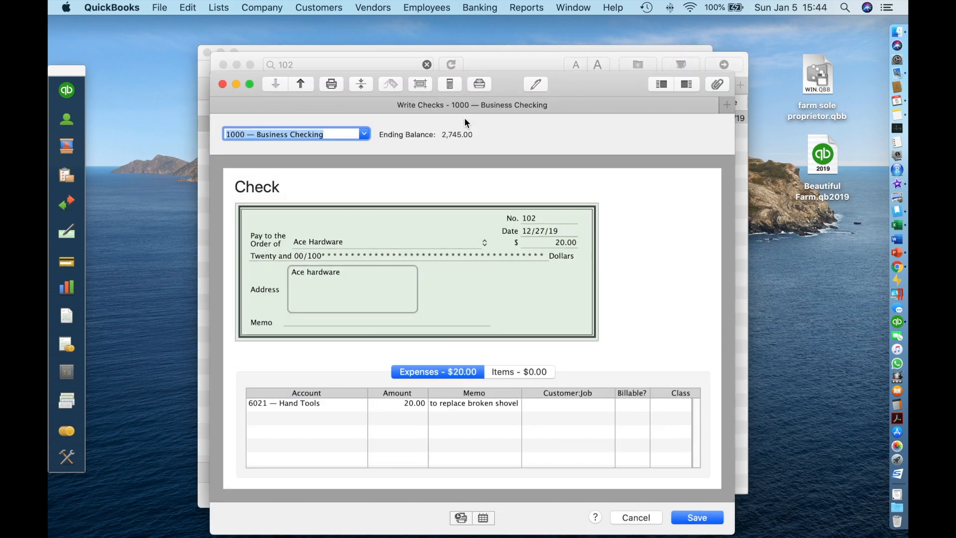
click(637, 518)
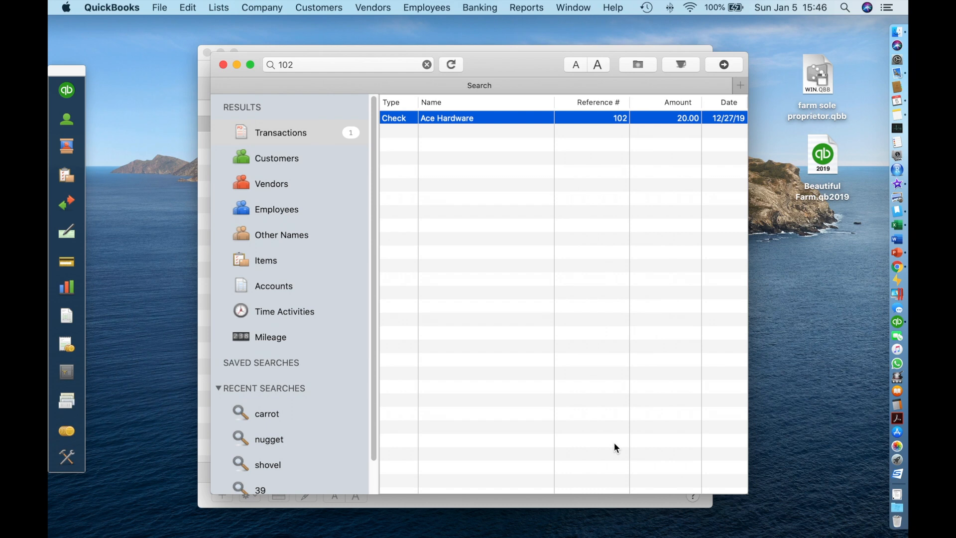
- Search for 39, open the Johnny's Selected Seeds credit card refund, and close it without saving
click(321, 68)
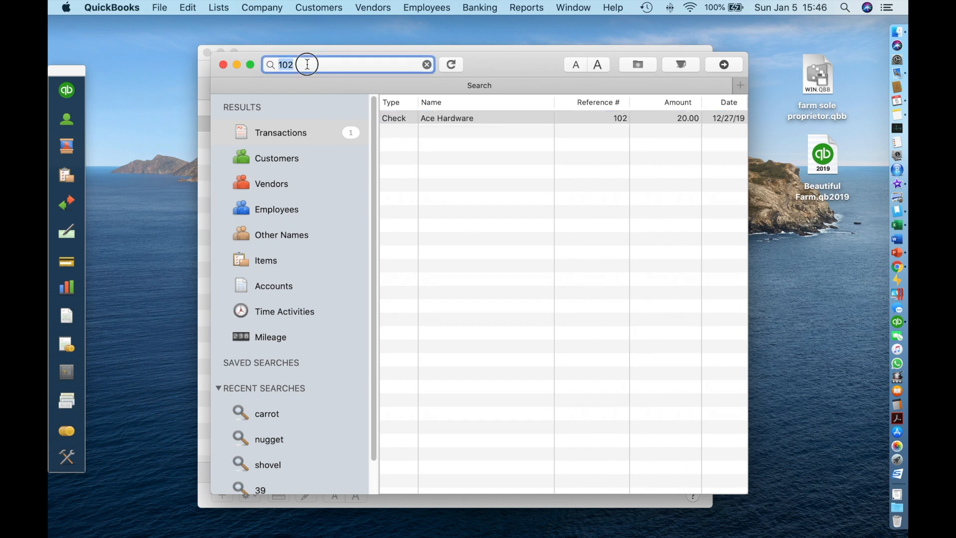
text(39)
key(Return)
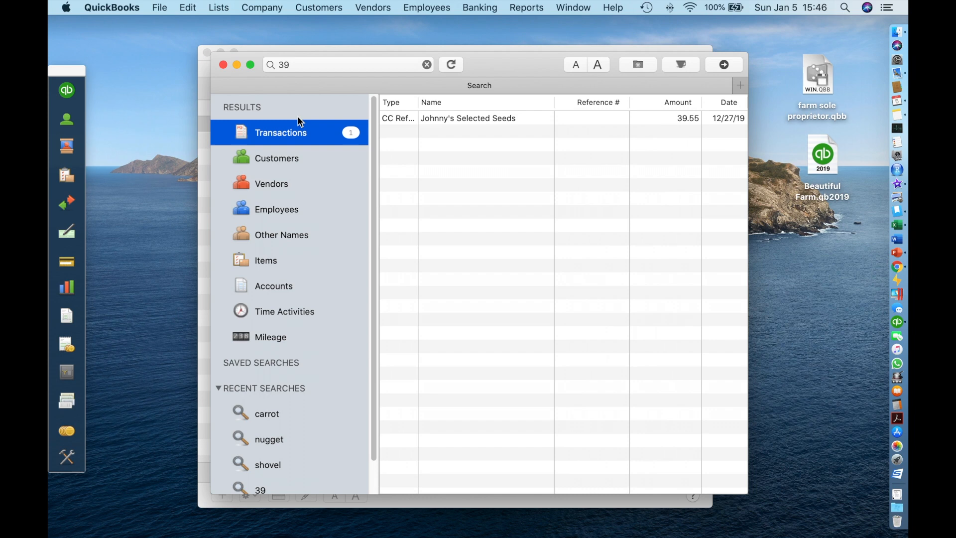
double_click(510, 120)
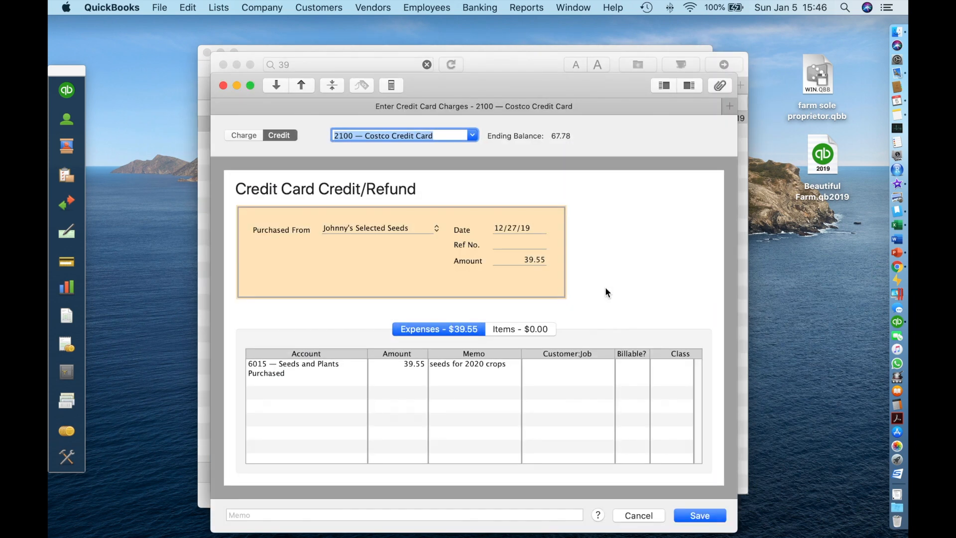
click(645, 518)
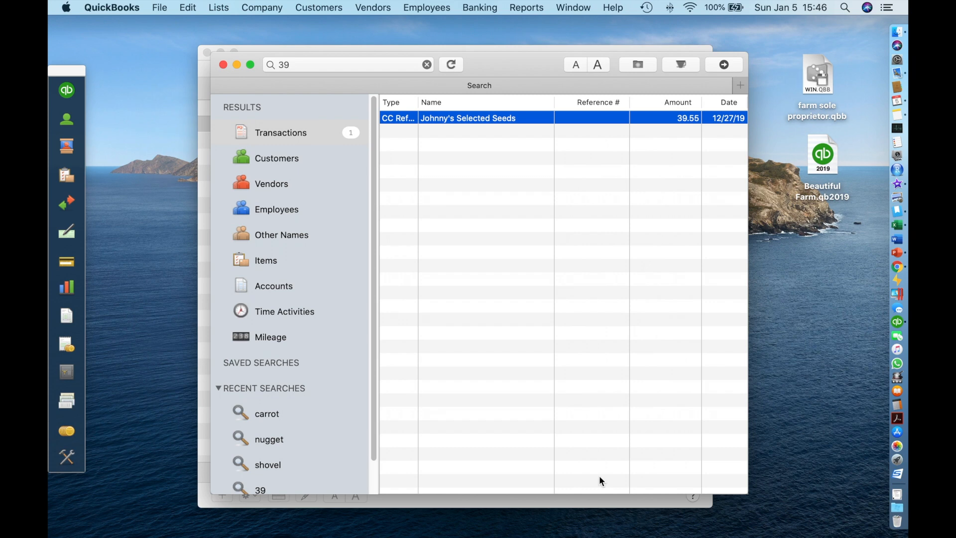
- Search the company file's transactions for "shovel"
double_click(310, 63)
text(shovel)
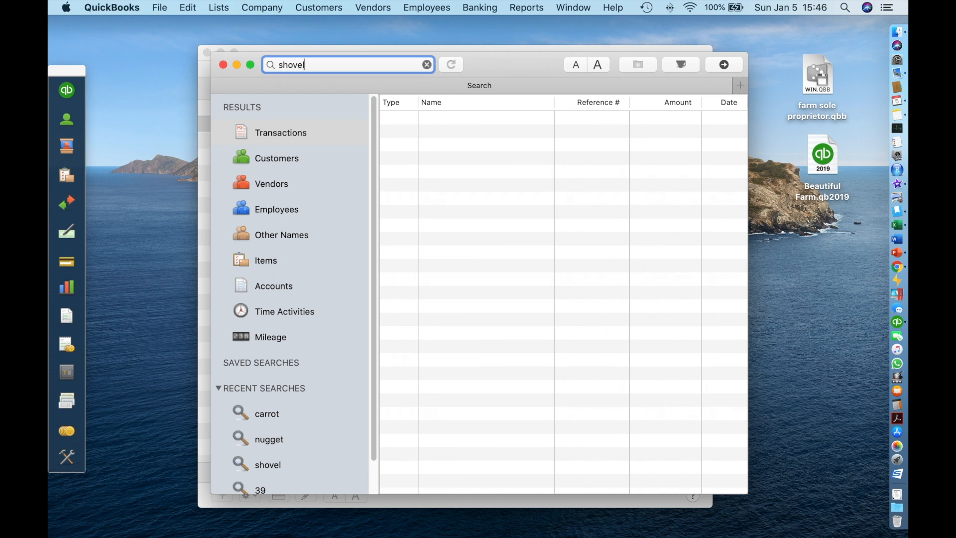
key(Return)
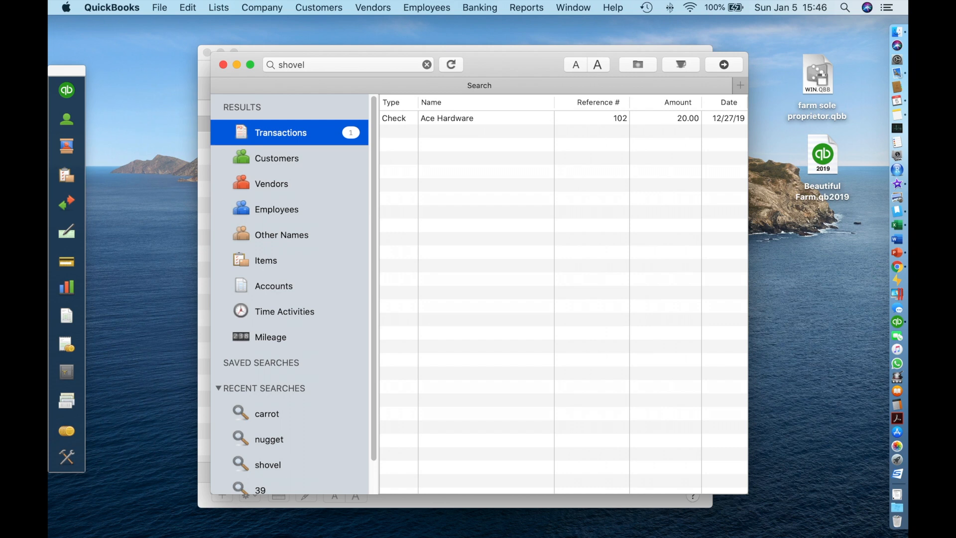
- Open the Ace Hardware check found by the shovel search to view its memo, and close it without saving
double_click(500, 118)
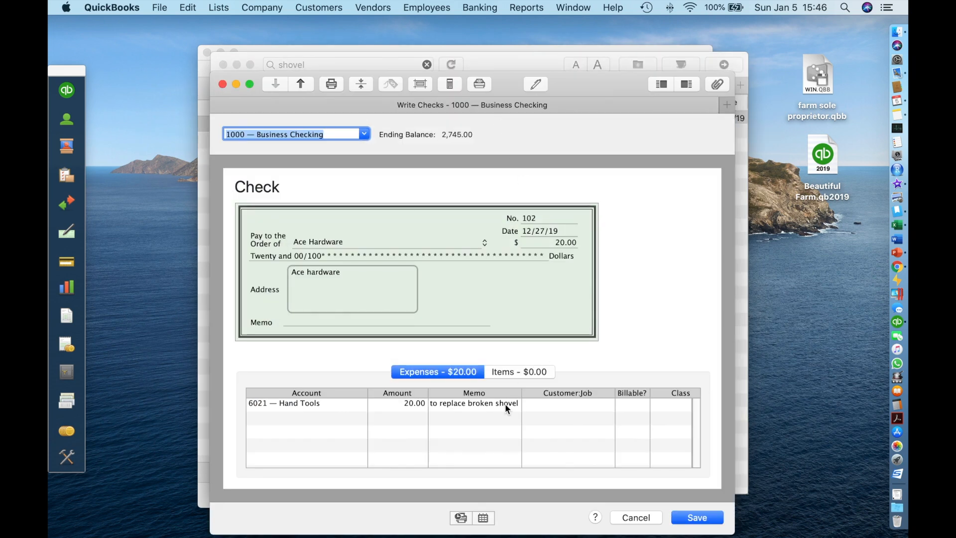
click(636, 518)
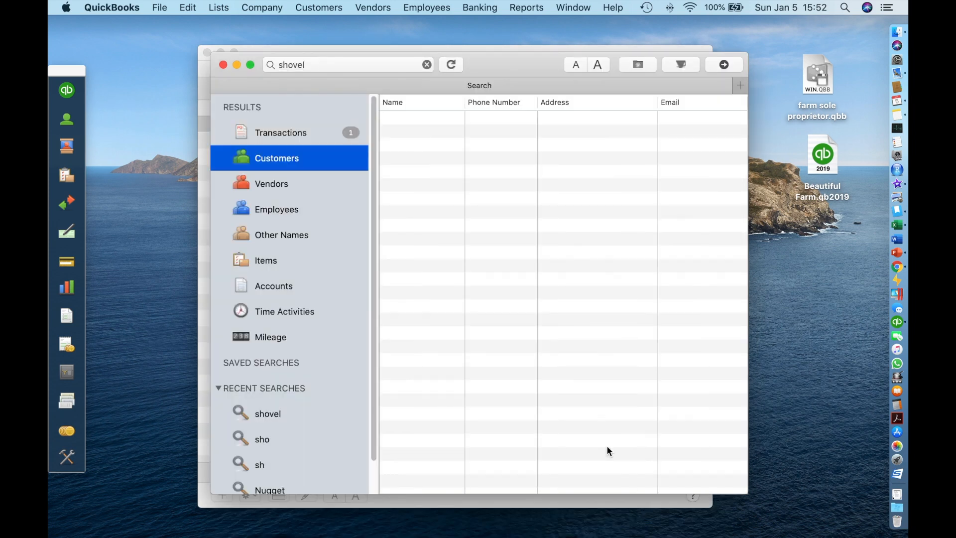
- Search for "Nugget", view the Nugget Market customer record and close it, returning to the matching transactions
click(319, 64)
text(Nugget)
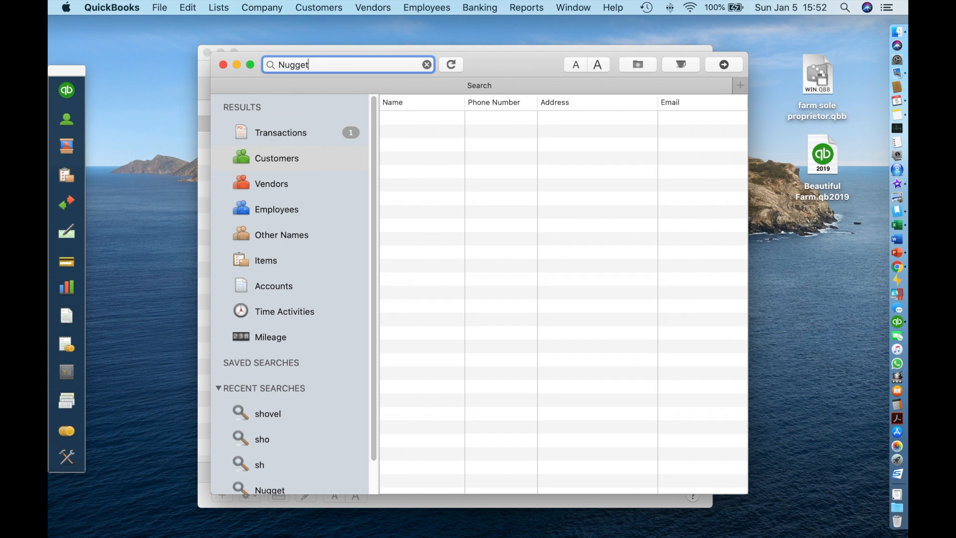
key(Return)
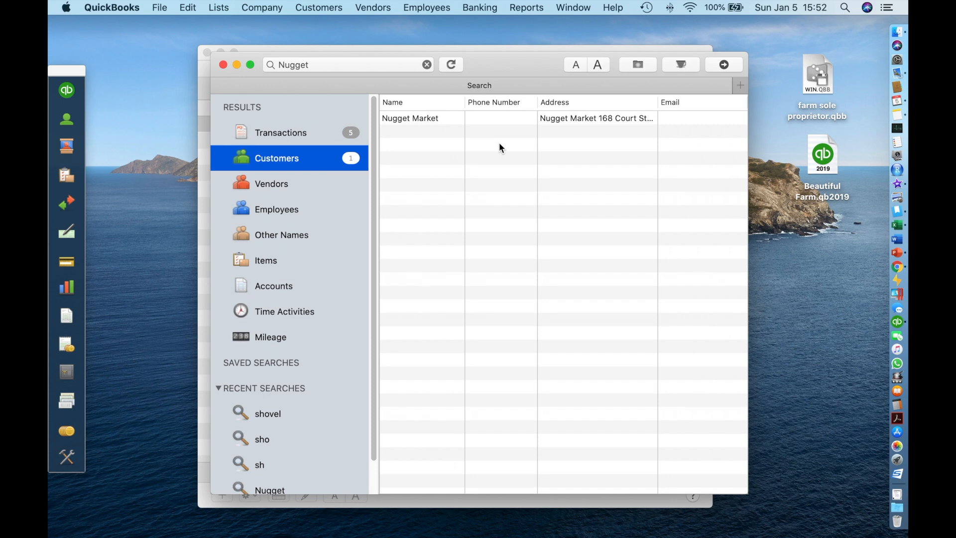
double_click(474, 120)
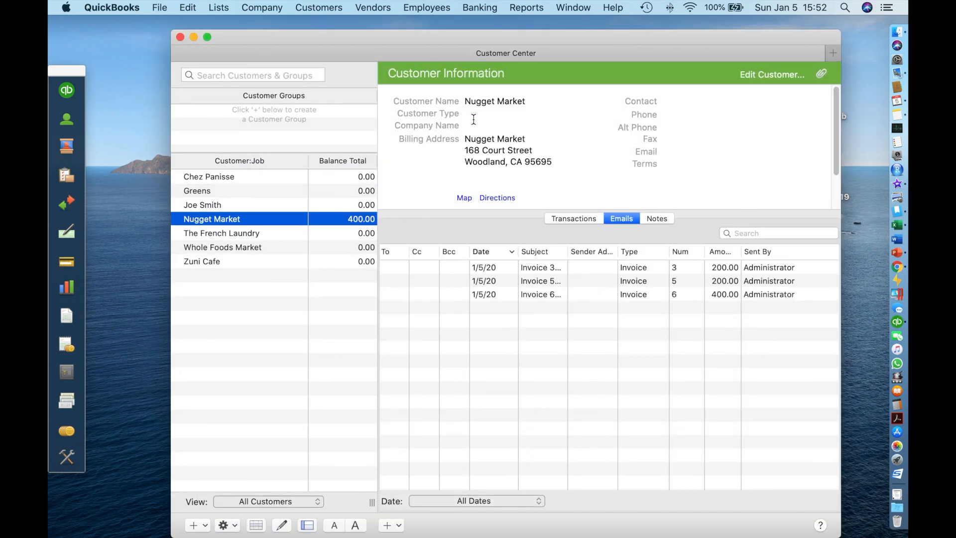
click(181, 38)
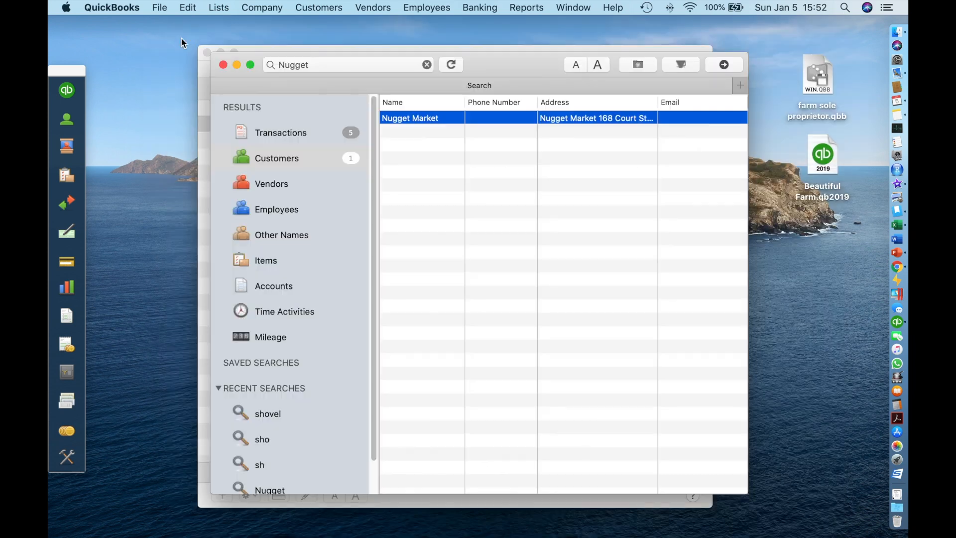
click(313, 130)
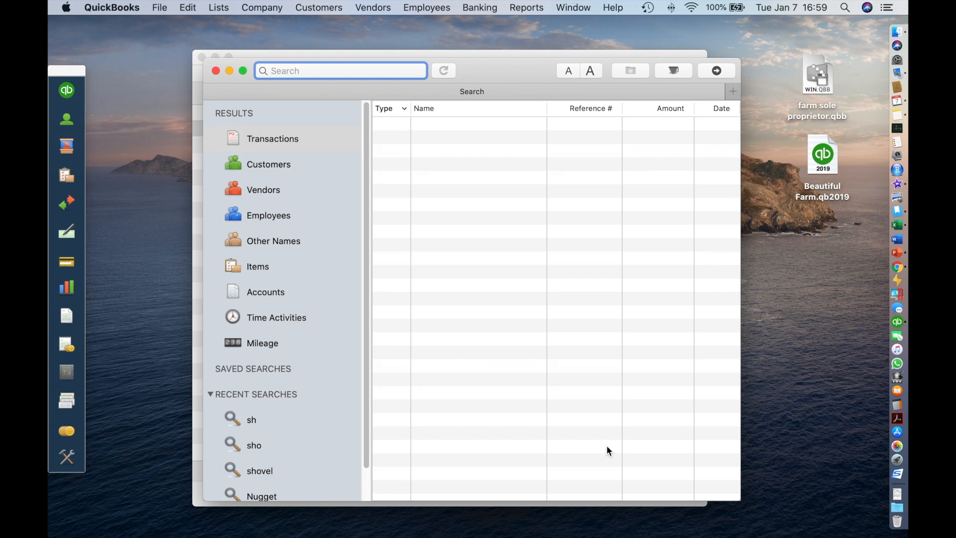
- Search the transactions for "Carrot", open the 40.00 sales receipt, and close it without saving
text(Carrot)
key(Return)
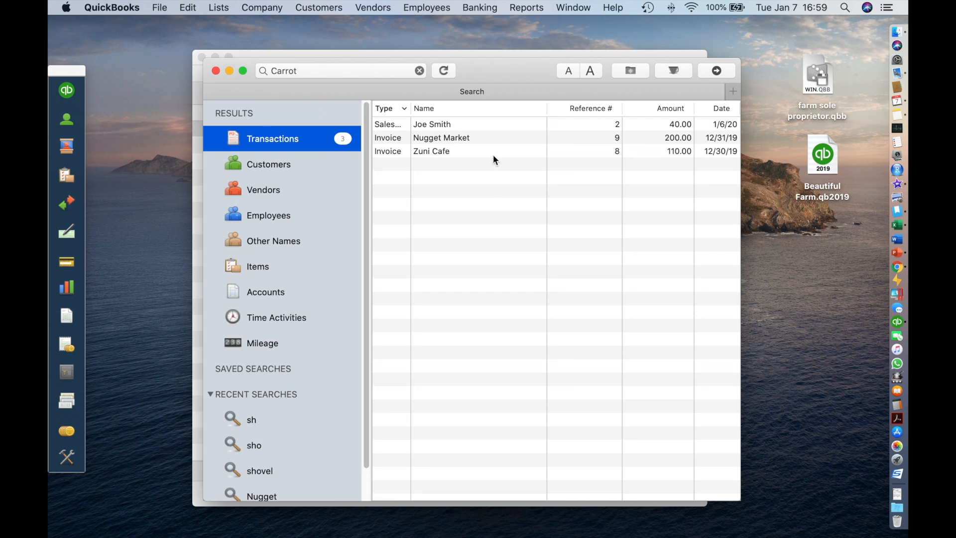
double_click(486, 125)
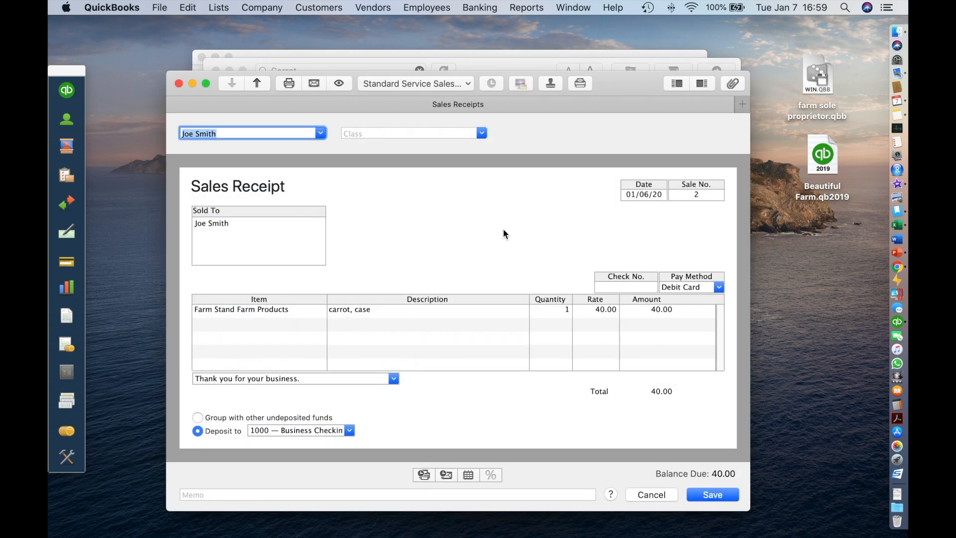
click(646, 491)
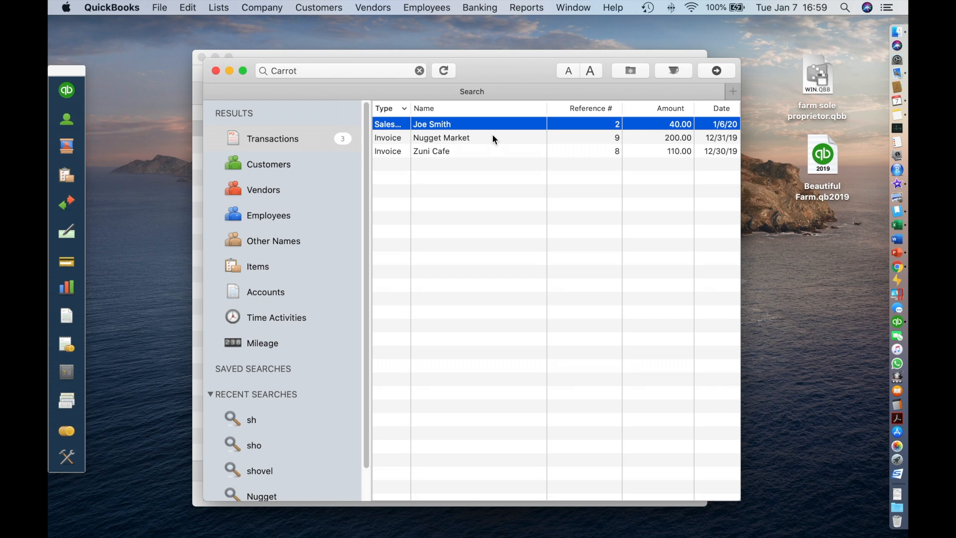
- Sort the carrot transactions by date newest first, by amount smallest first, by name A to Z, and finally by type A to Z
click(727, 108)
click(728, 109)
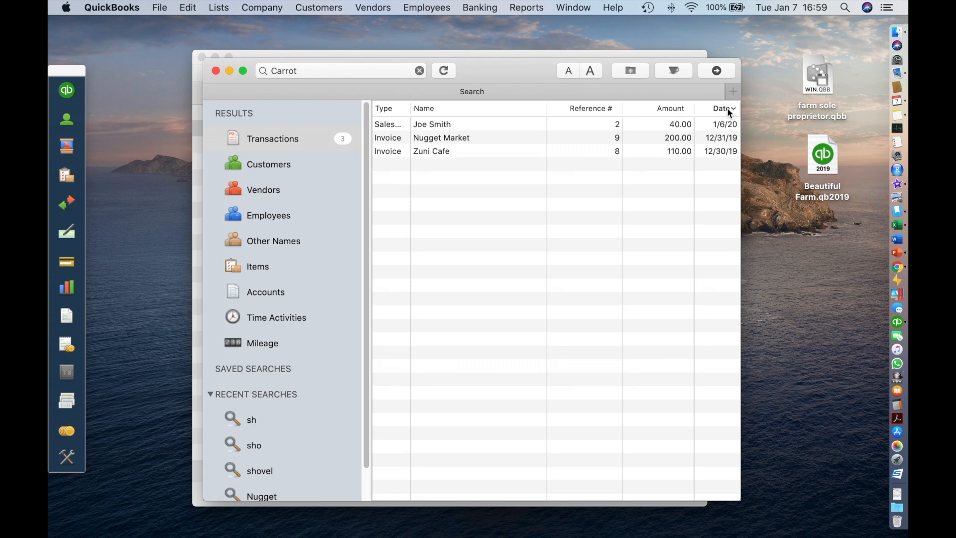
click(665, 108)
click(665, 108)
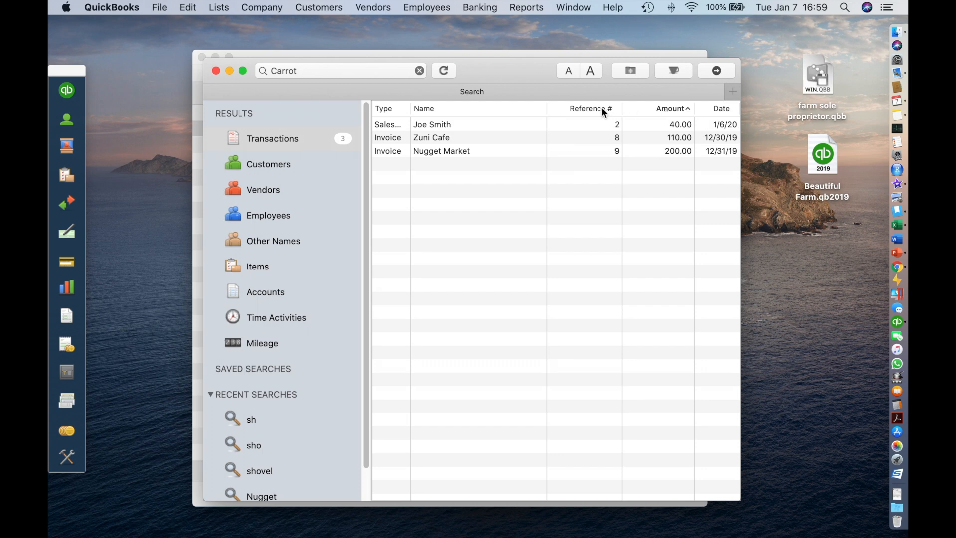
click(486, 109)
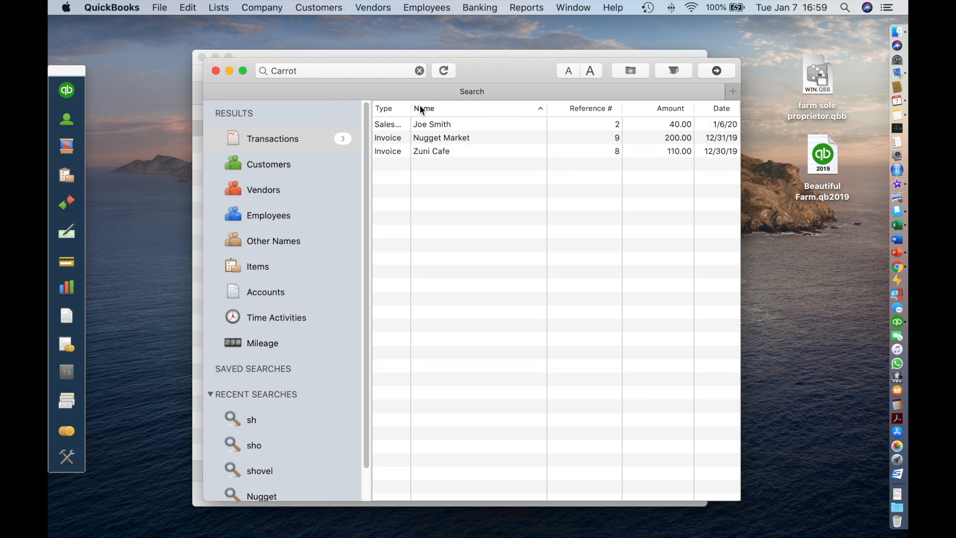
click(402, 106)
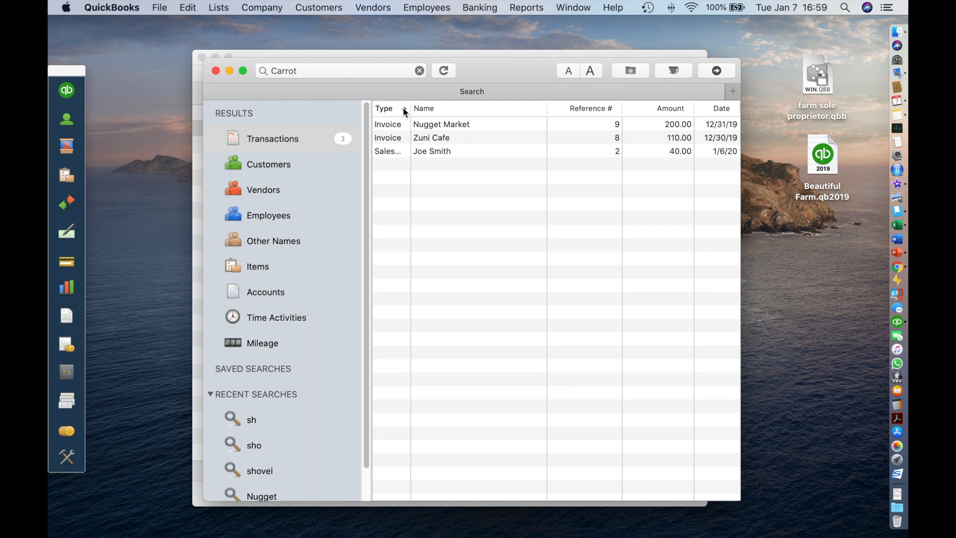